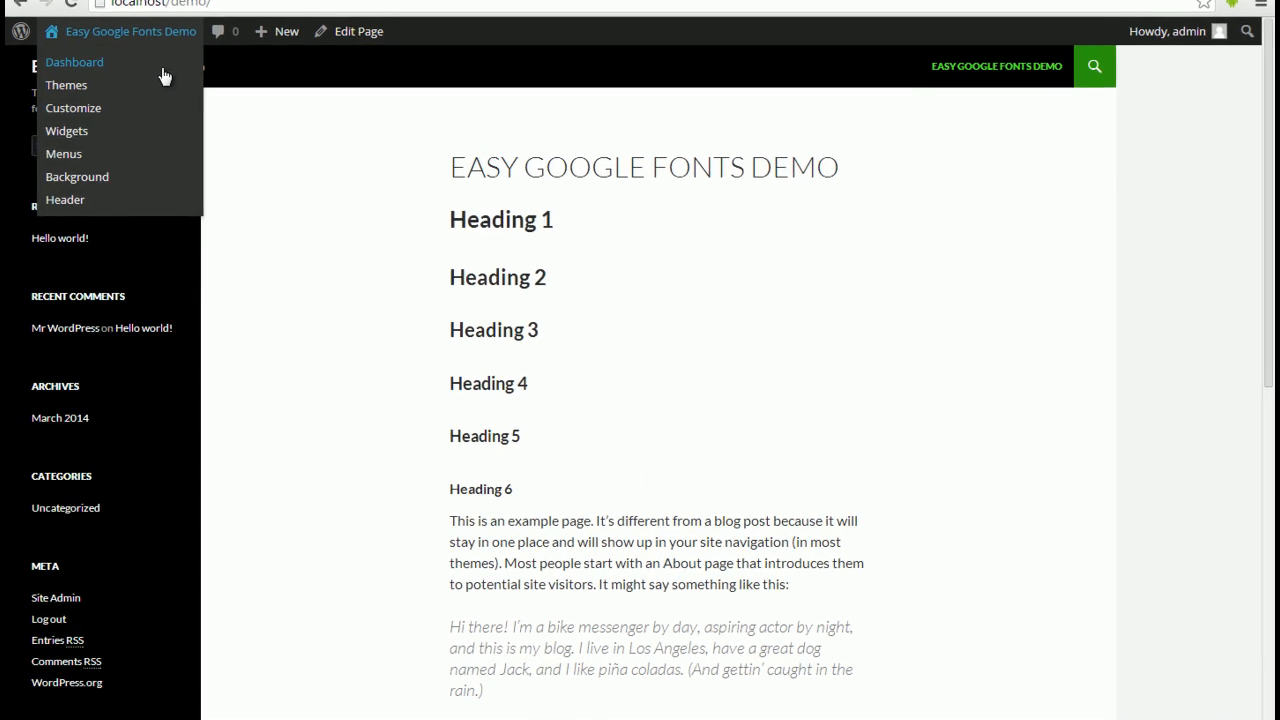
- Go to the site's admin area and search the plugin directory for "easy google fonts"
left_click(160, 68)
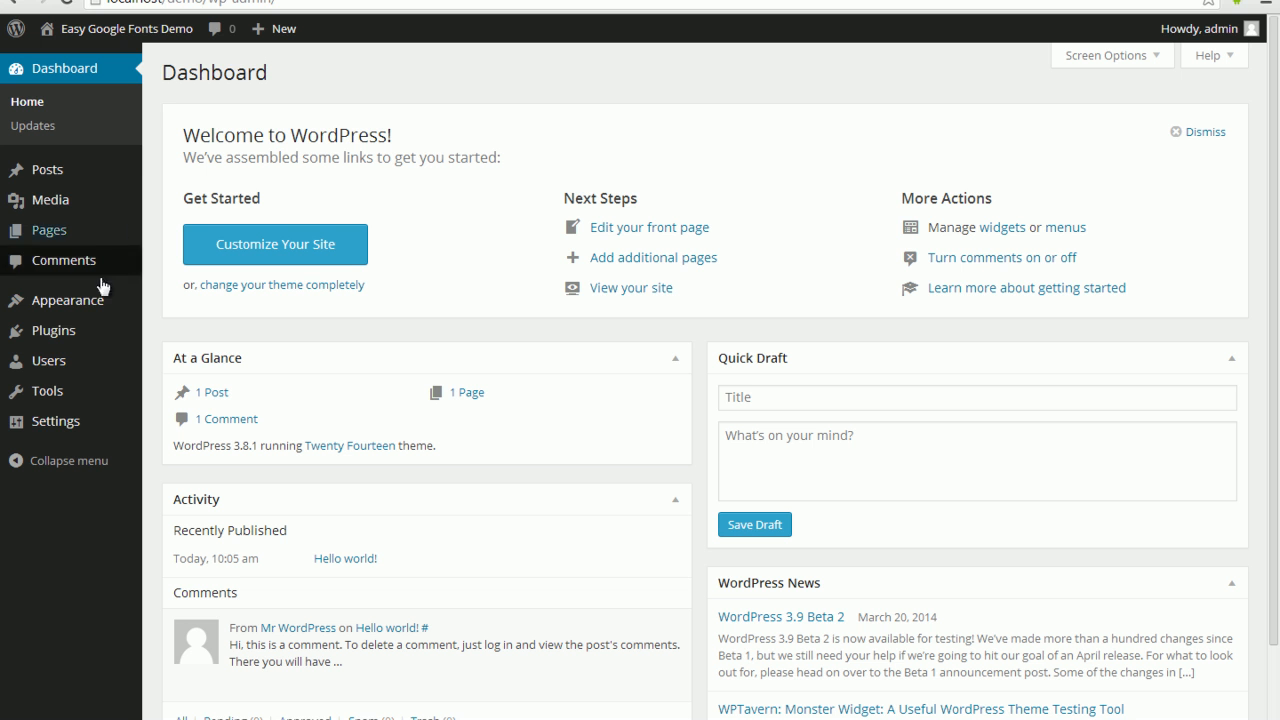
mouse_move(83, 345)
left_click(180, 358)
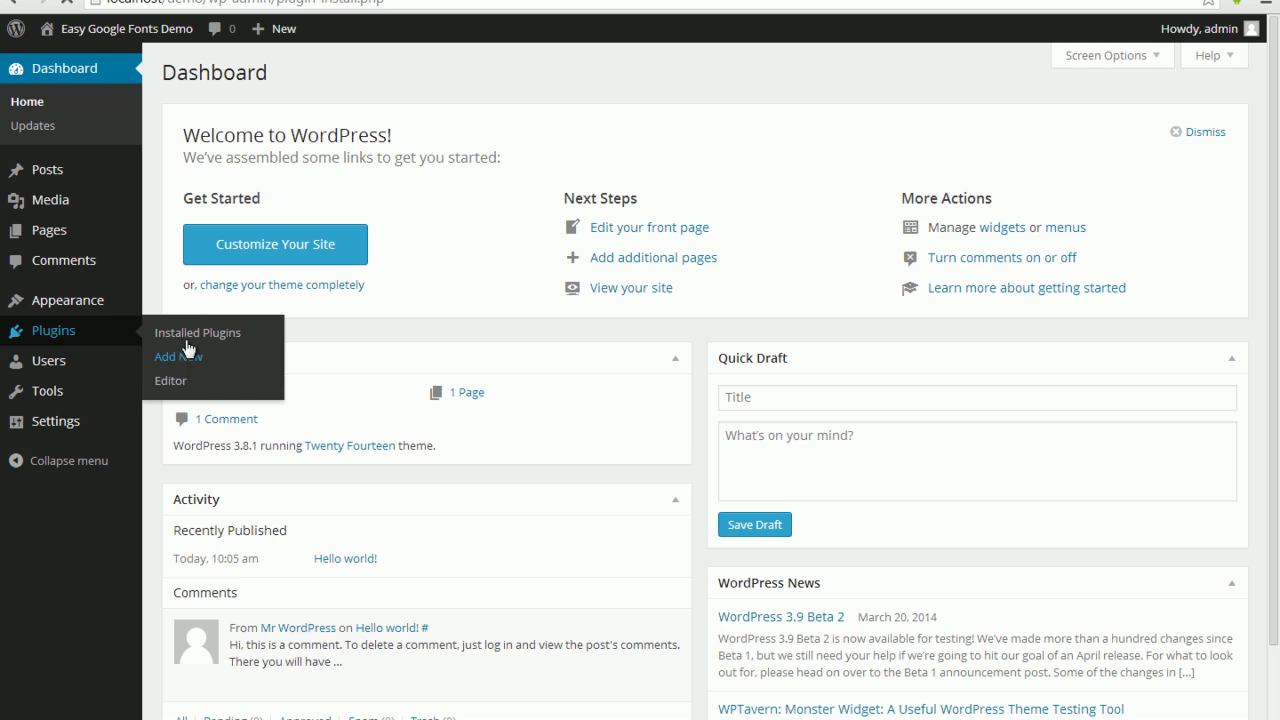
type("easy ")
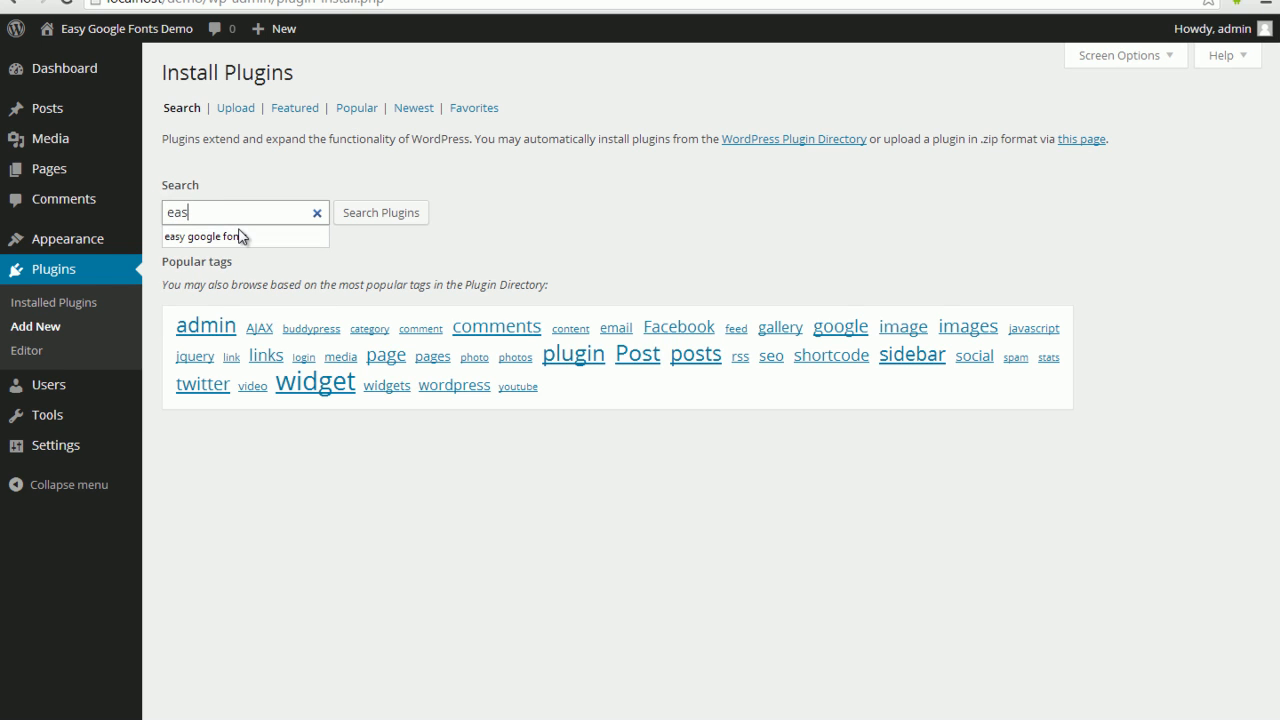
type("google fonts")
left_click(398, 217)
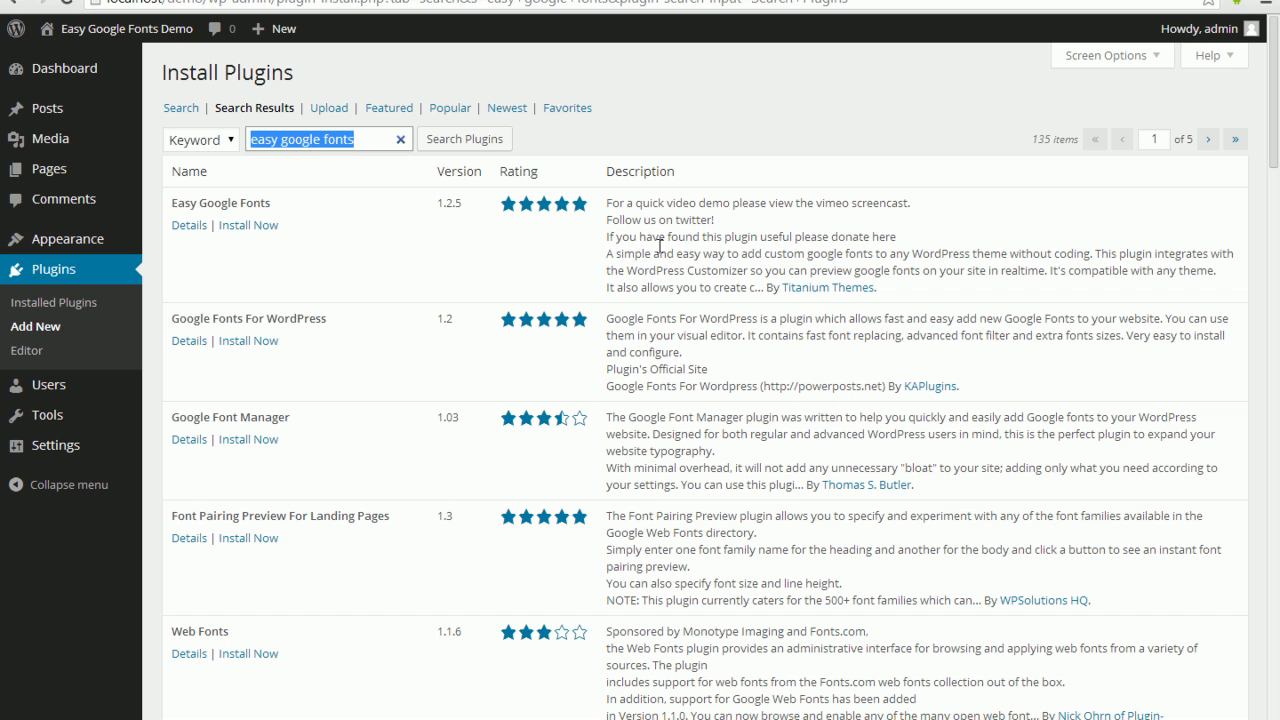
- Install the Easy Google Fonts plugin from the search results and activate it
left_click(248, 226)
left_click(676, 111)
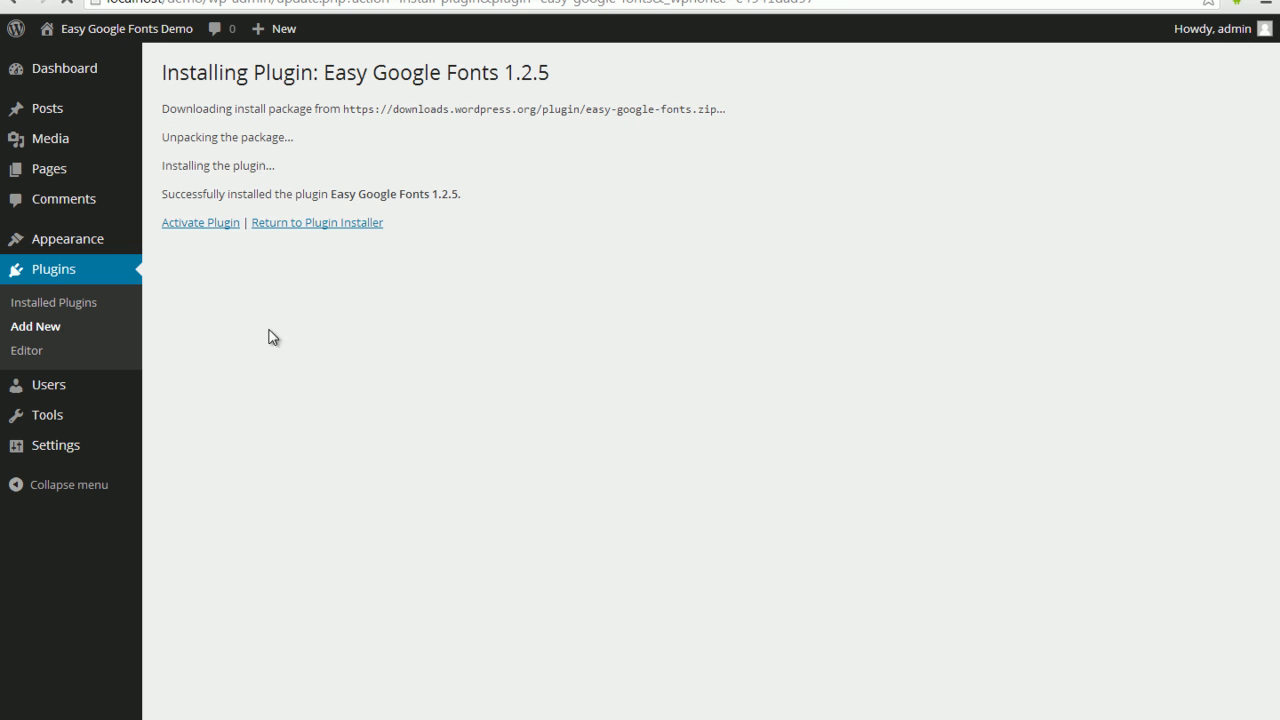
left_click(211, 228)
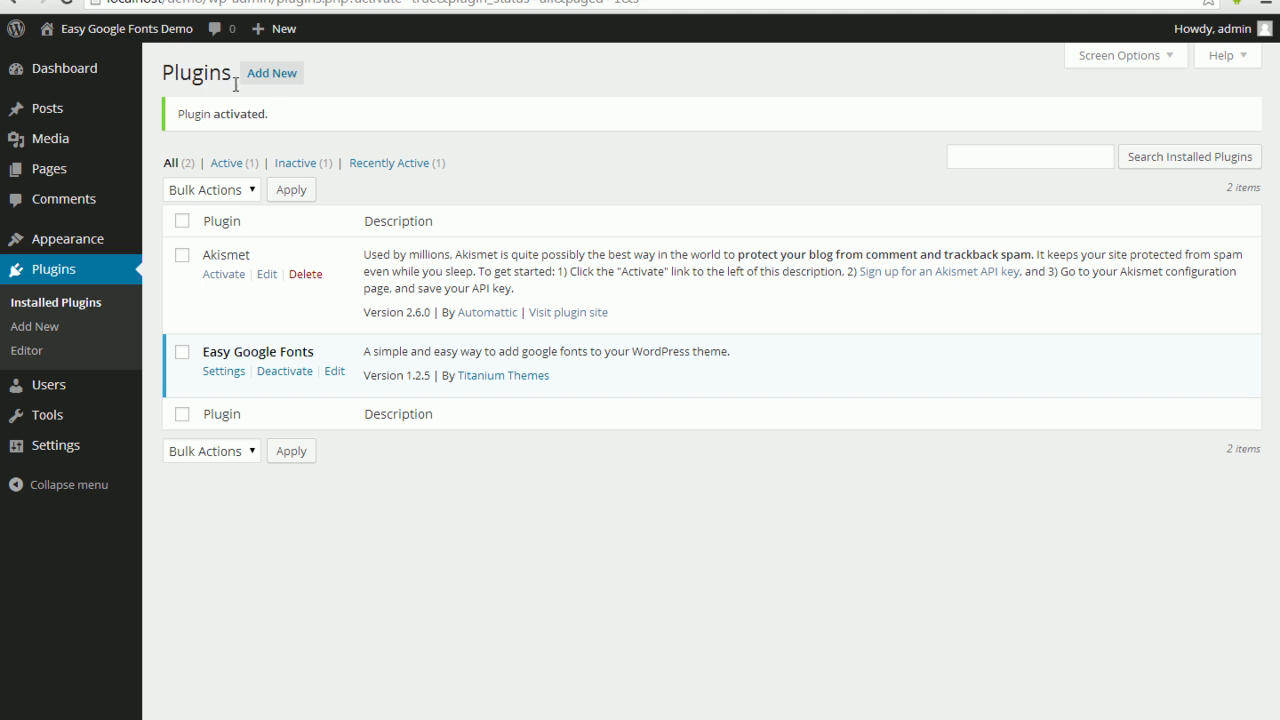
- Visit the site and open the Typography settings in the theme customizer
mouse_move(172, 32)
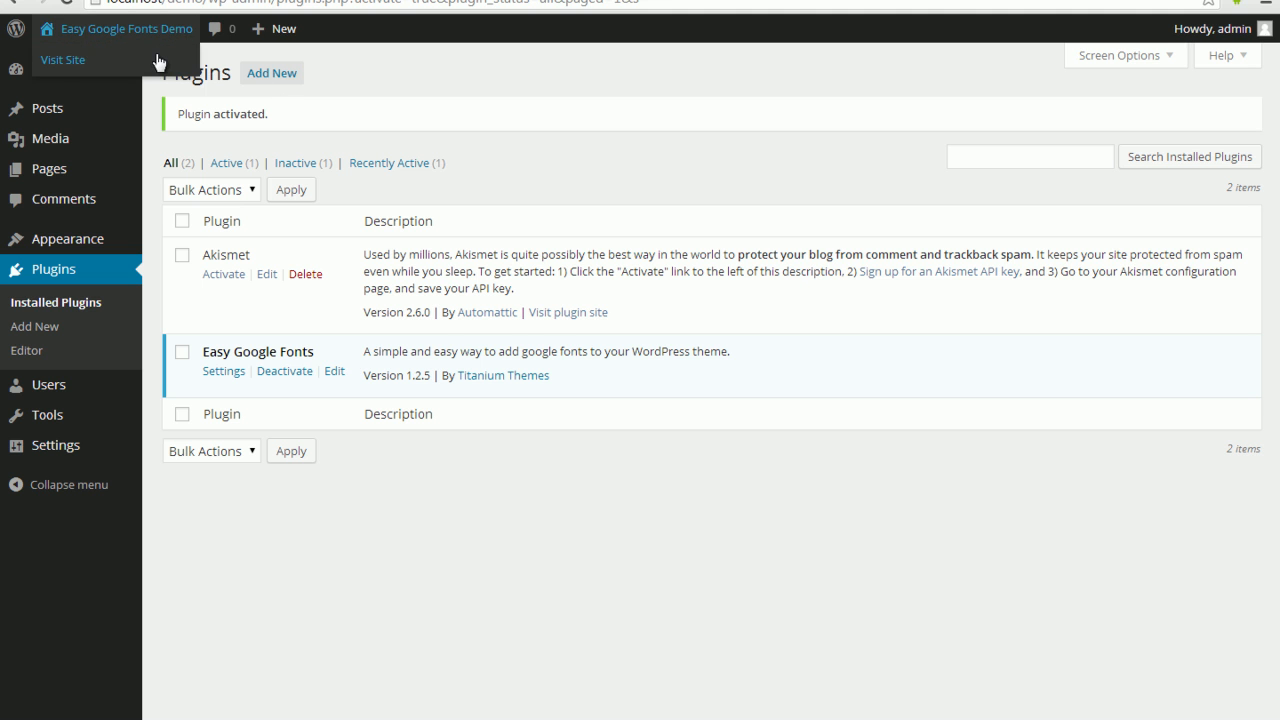
left_click(163, 58)
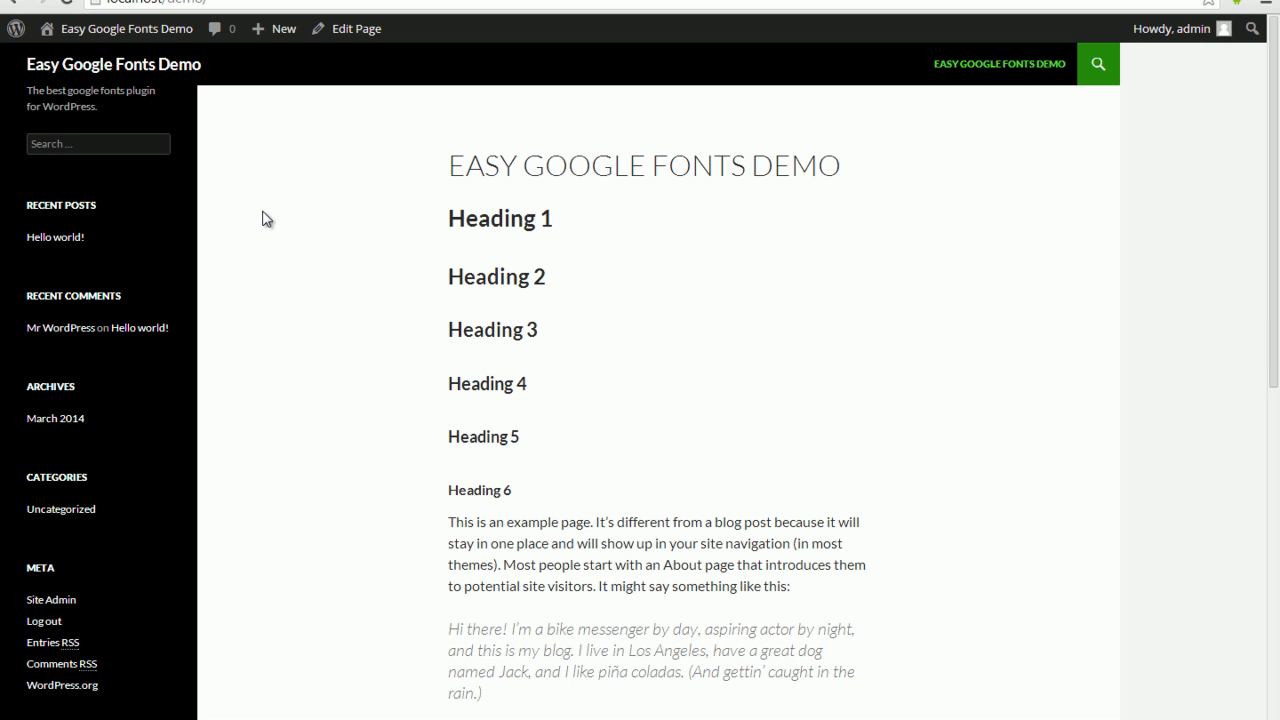
mouse_move(150, 37)
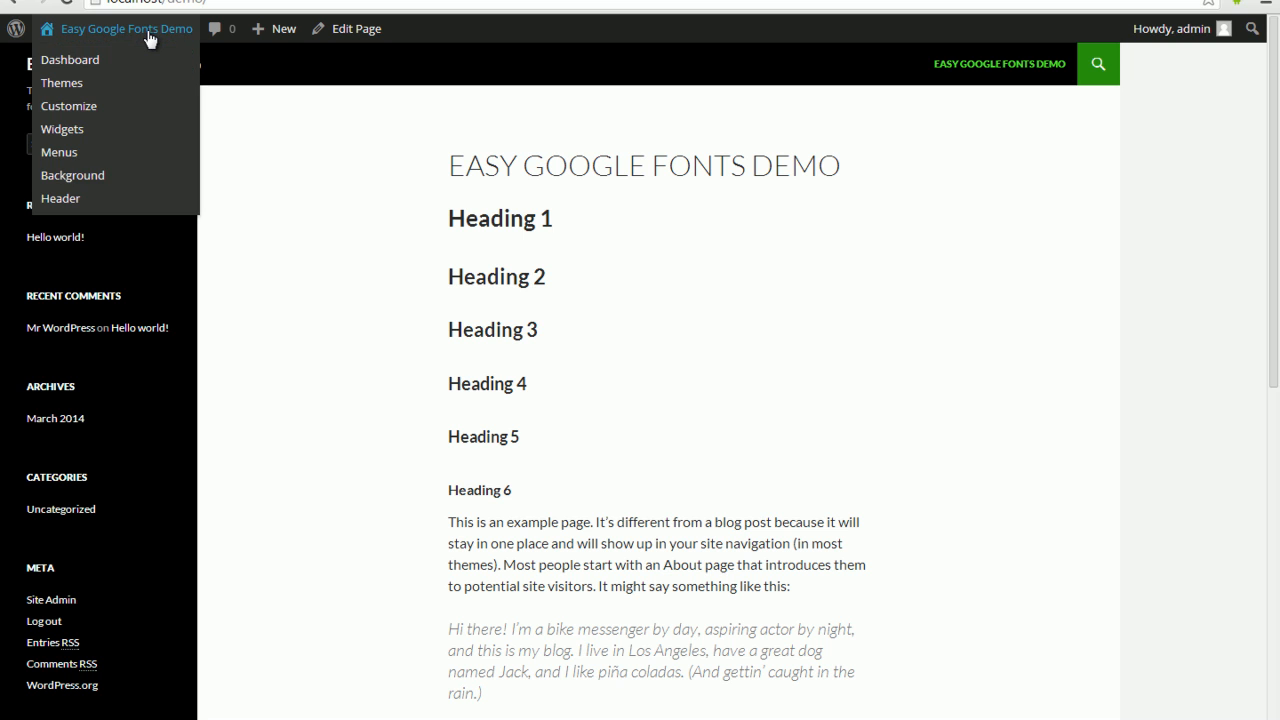
left_click(122, 105)
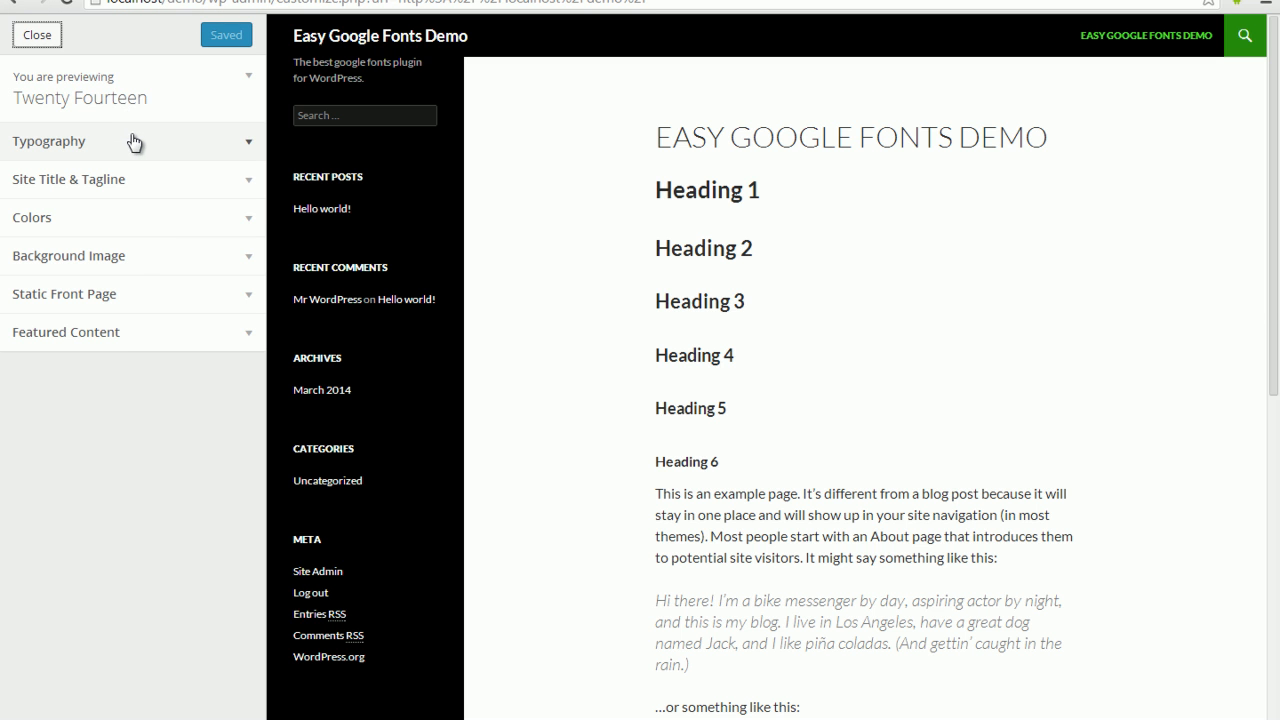
left_click(134, 142)
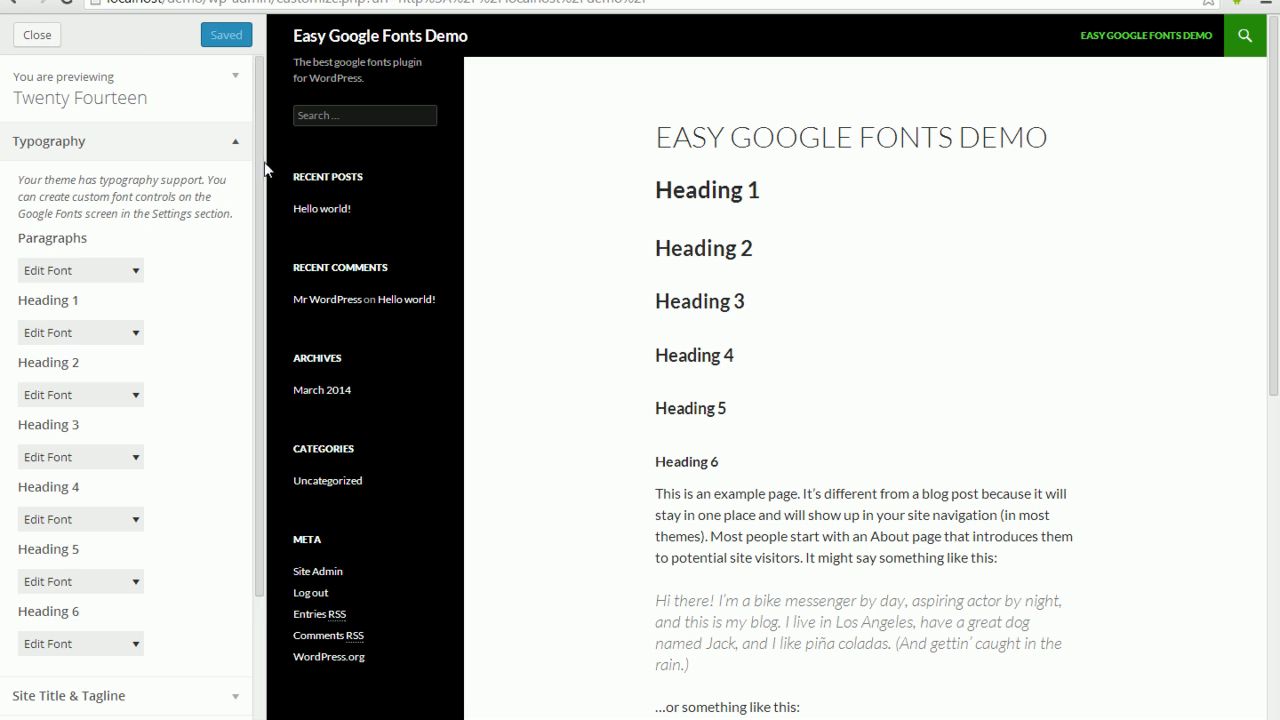
left_click_drag(261, 139, 264, 194)
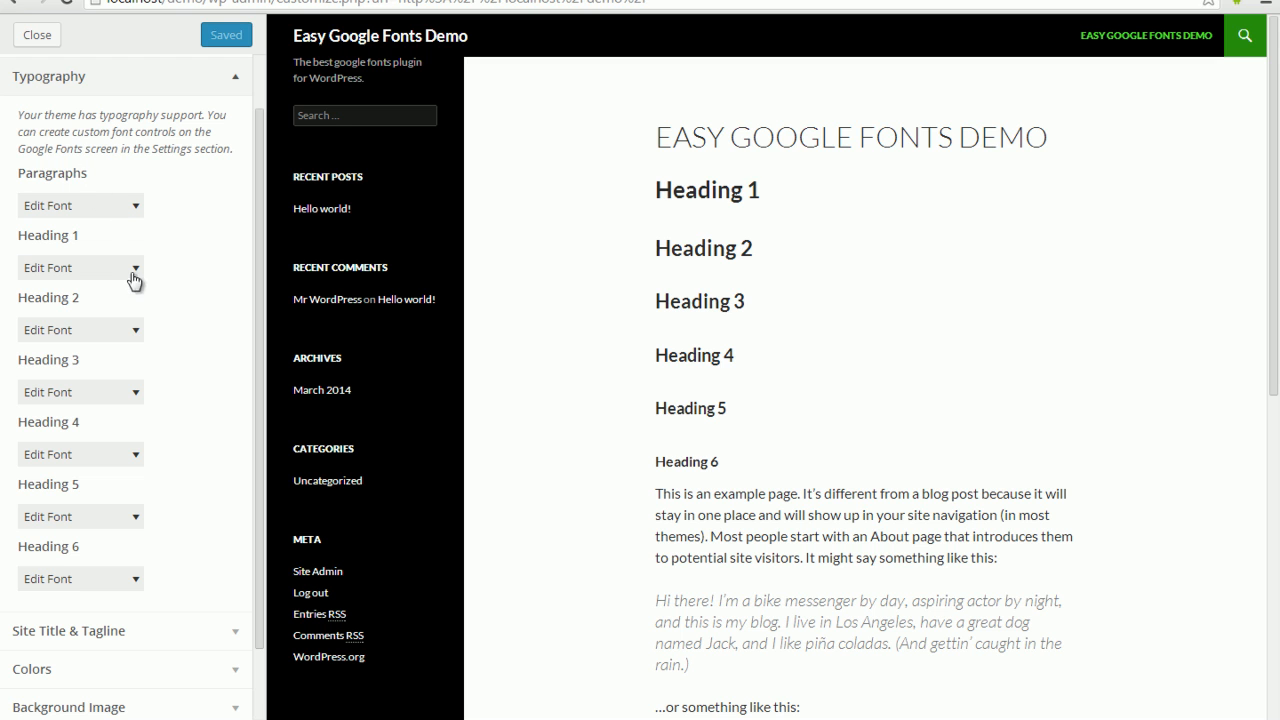
- Set the Heading 3 font family to Cabin Sketch in the typography settings
left_click(131, 392)
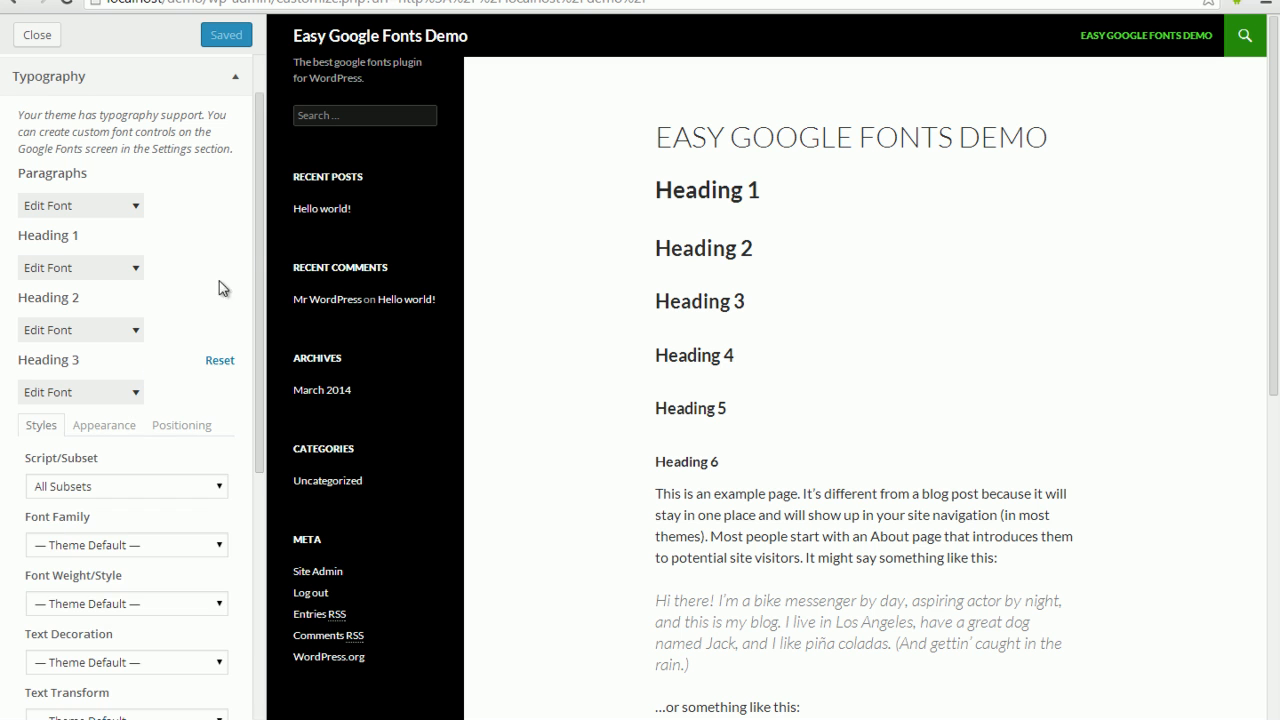
left_click_drag(256, 234, 262, 337)
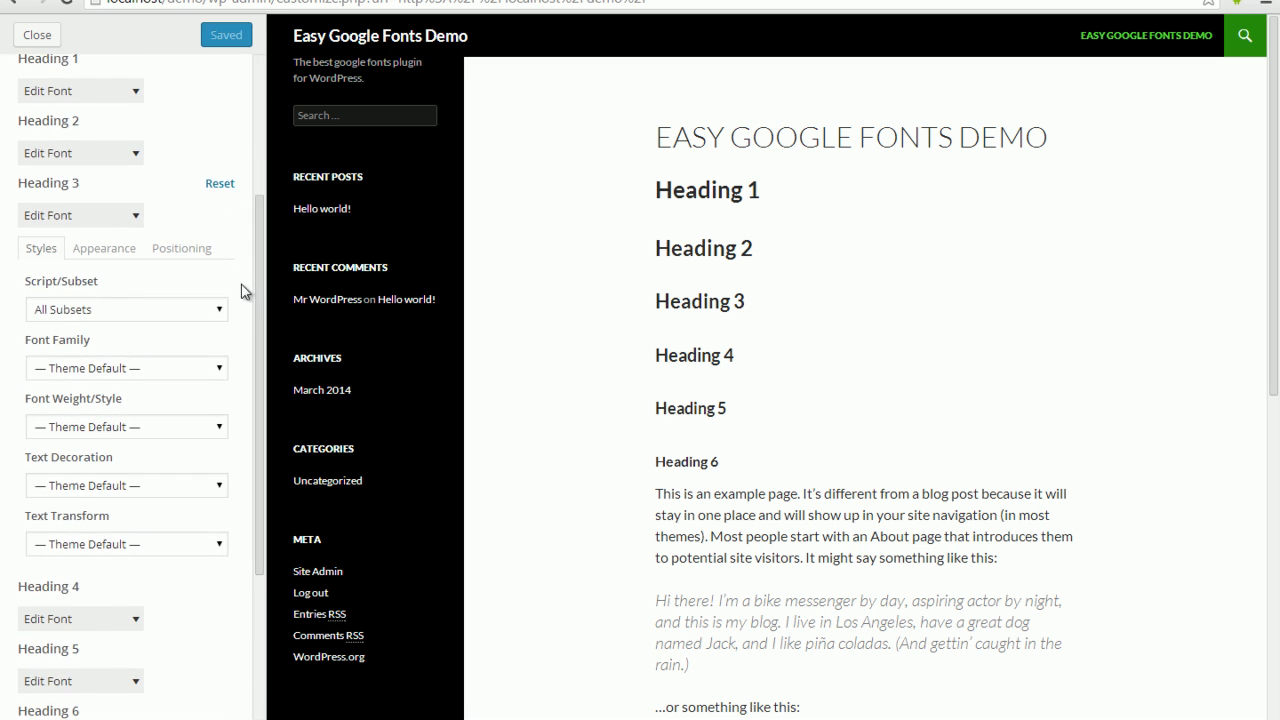
left_click(137, 372)
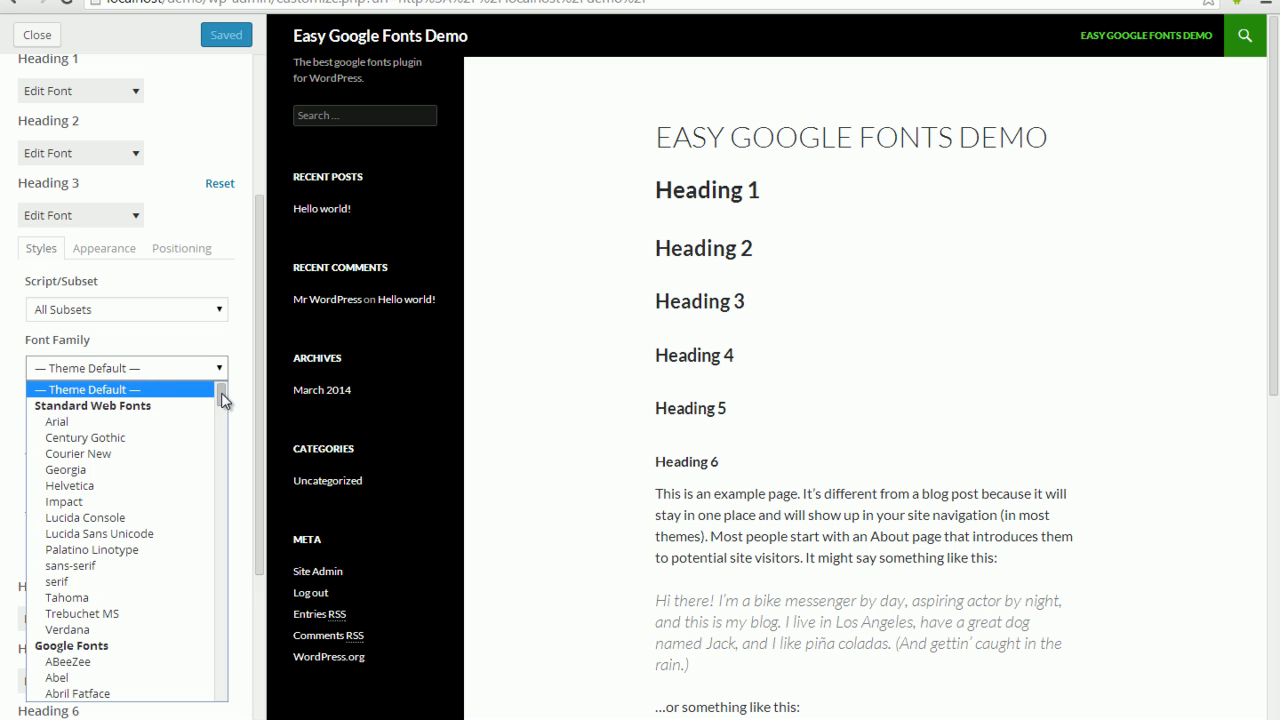
scroll(222, 400, "down", 1)
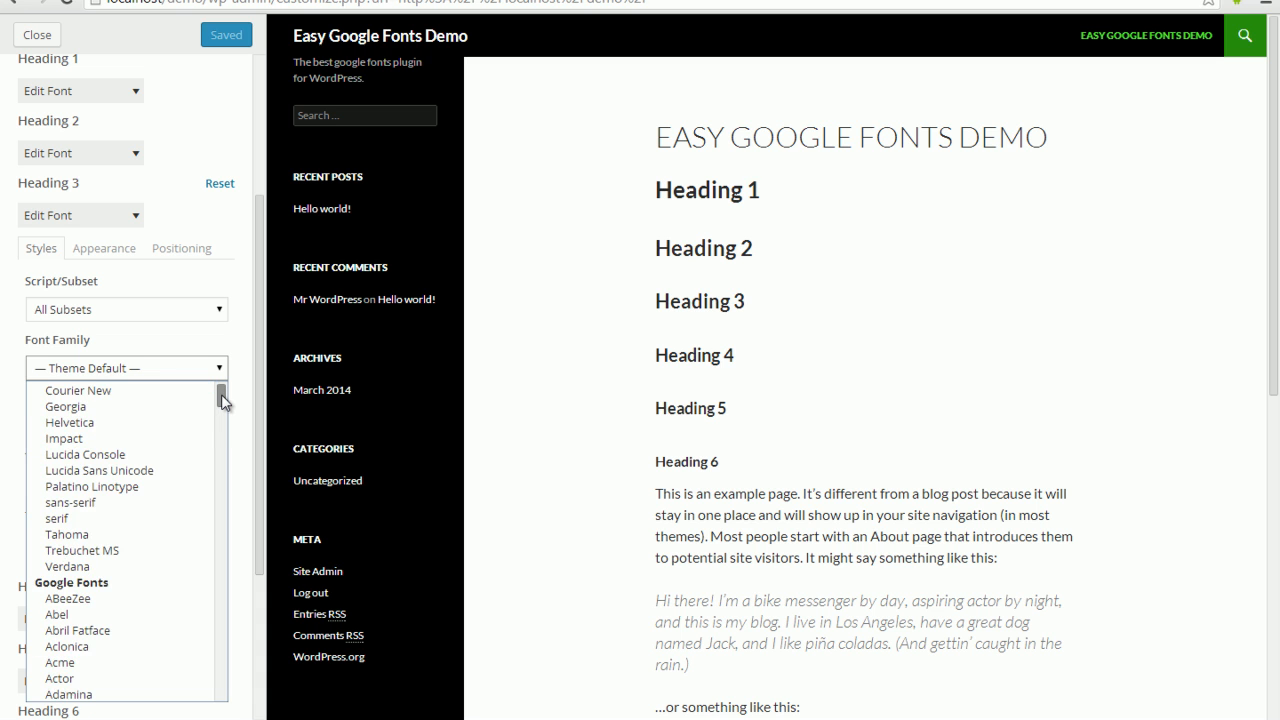
scroll(221, 398, "down", 1)
scroll(224, 406, "down", 1)
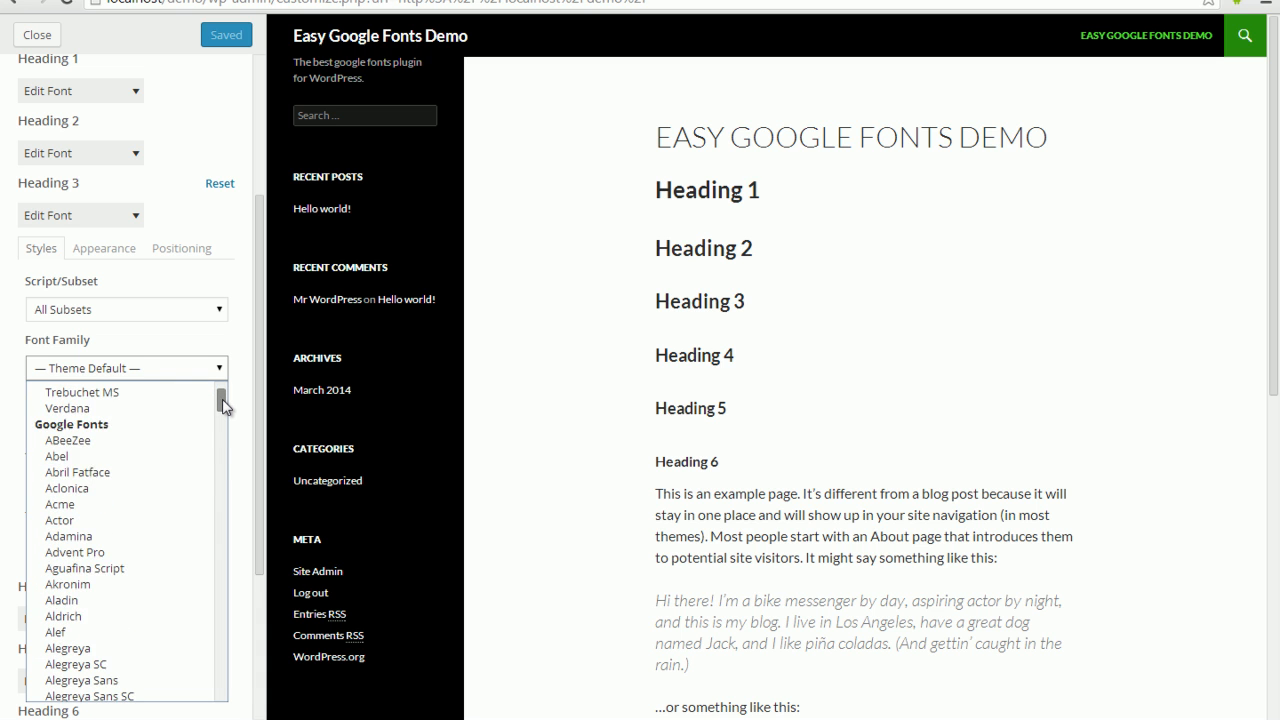
left_click_drag(222, 400, 222, 402)
type("ca")
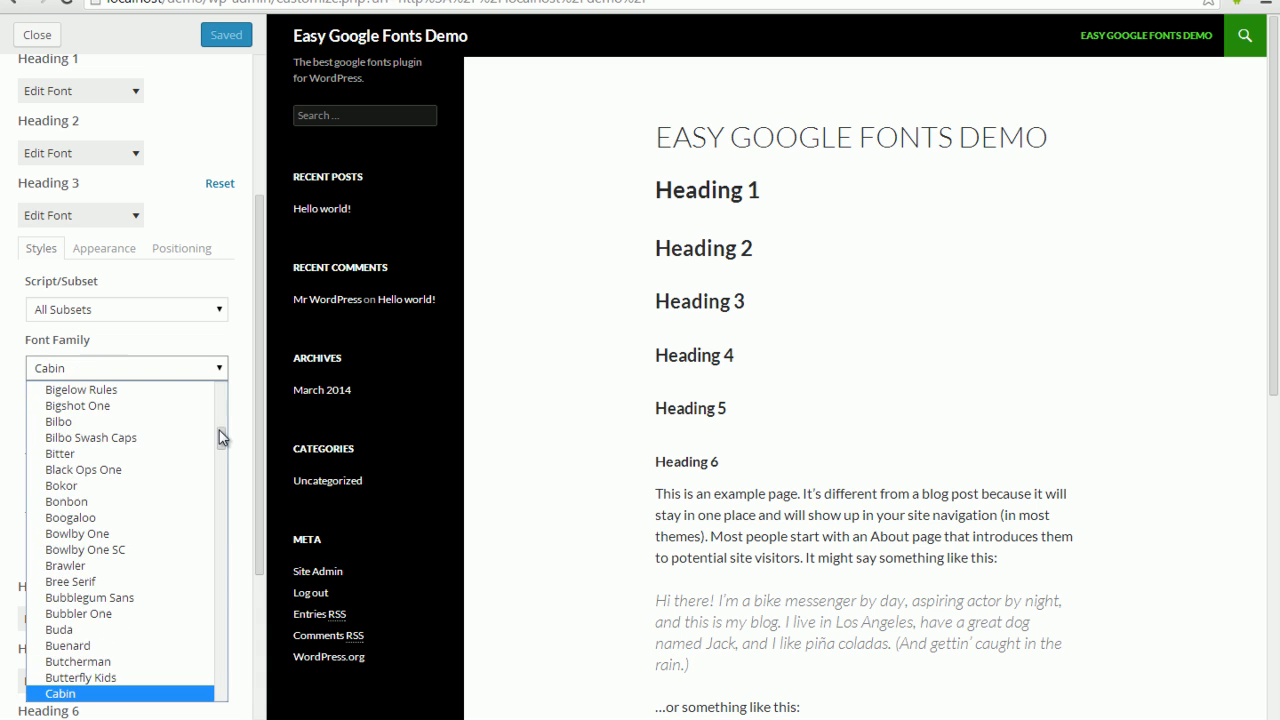
key("Down")
key("Down")
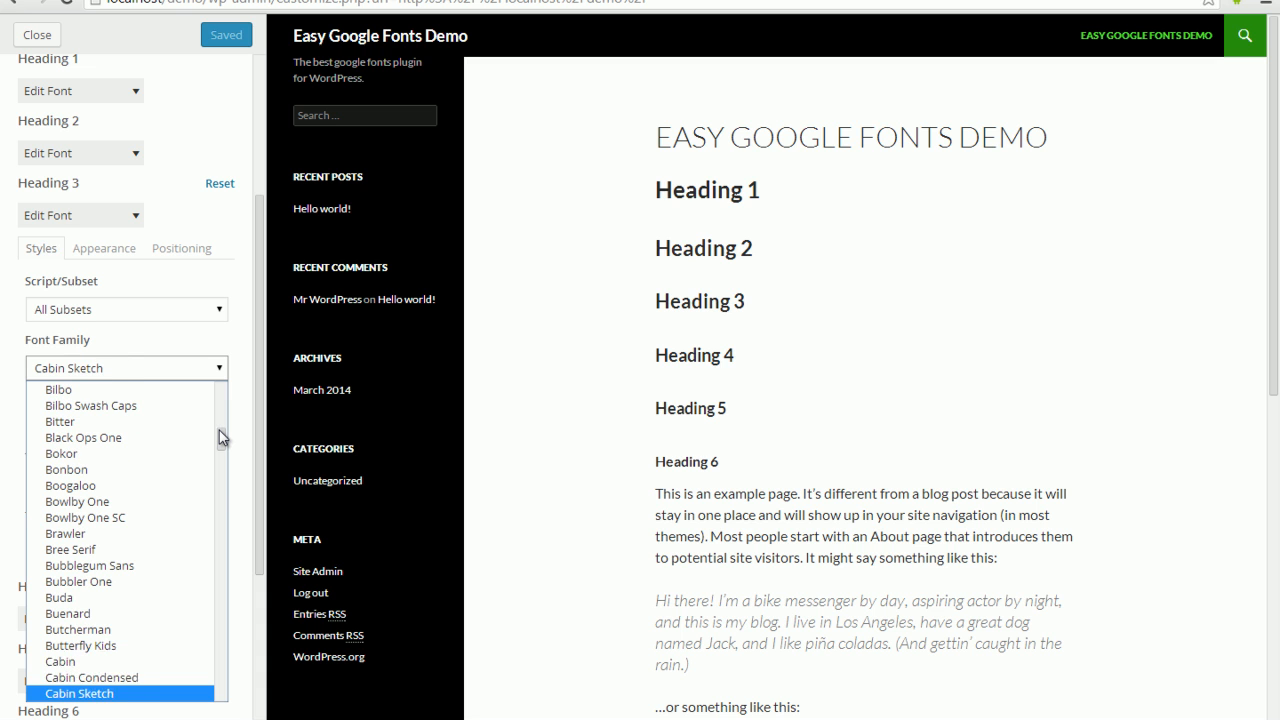
key("Return")
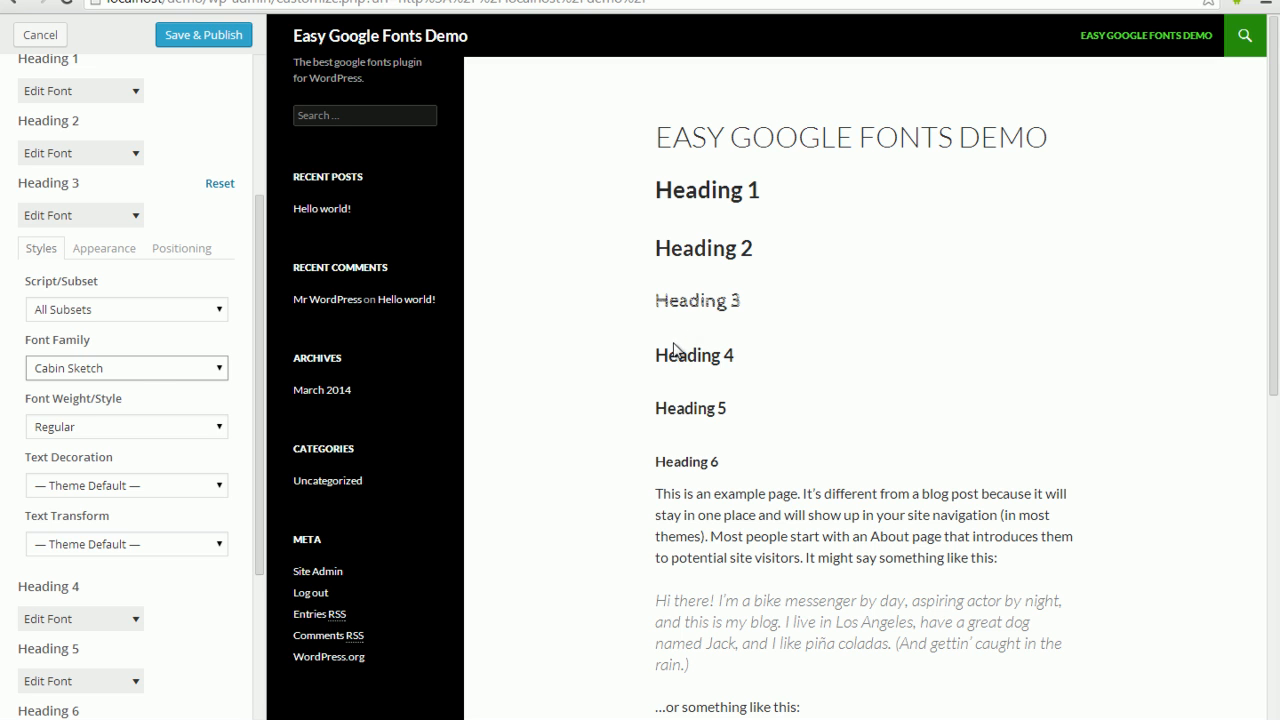
- Set the Heading 3 font color to the red preset swatch
left_click(121, 254)
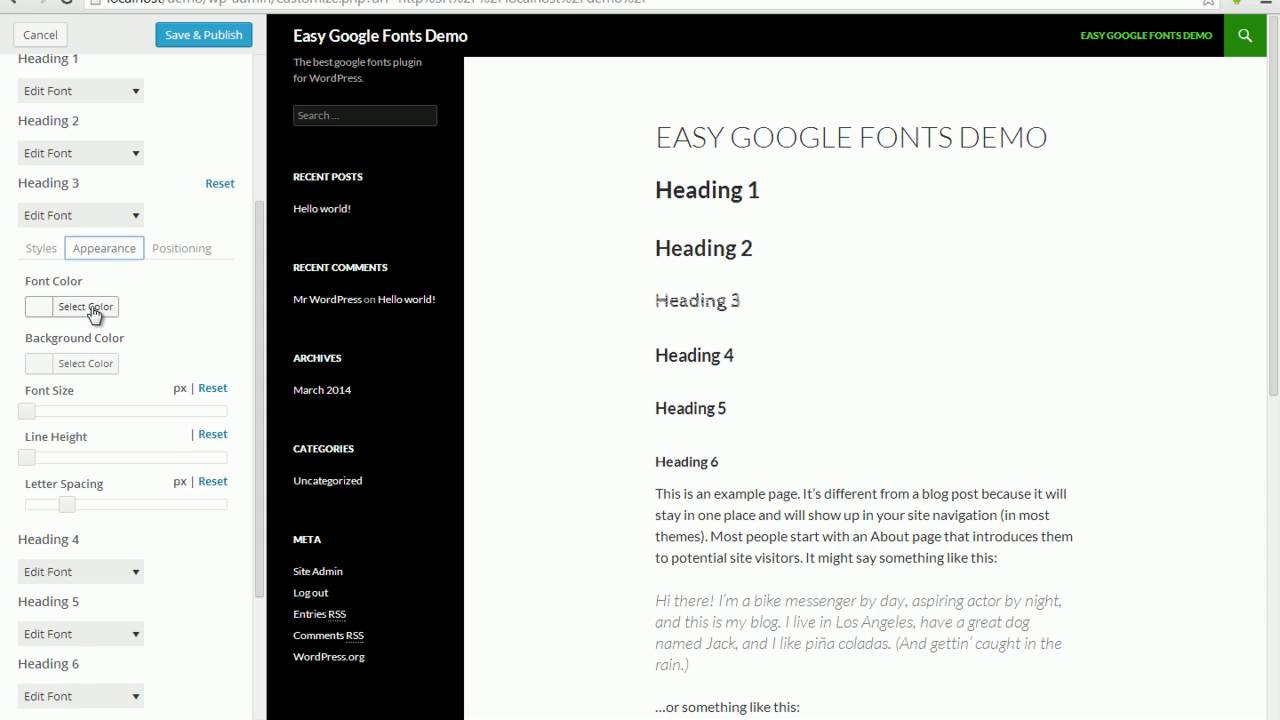
left_click(93, 310)
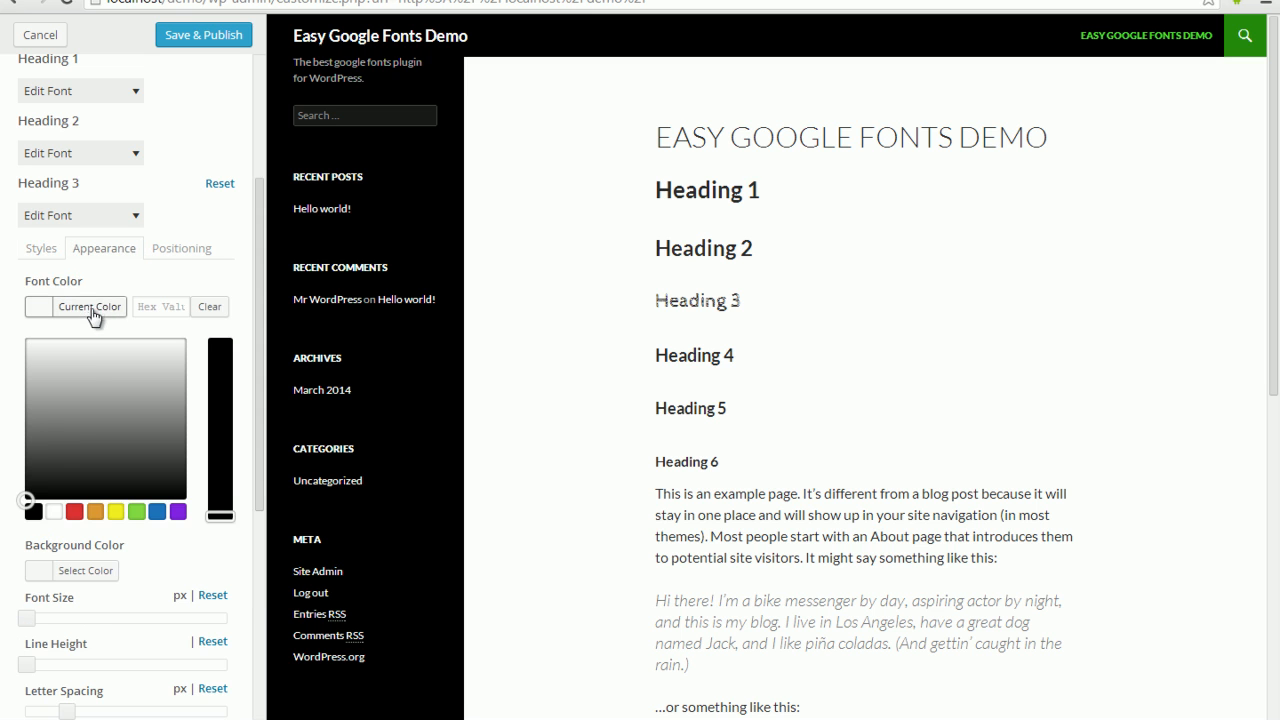
left_click(74, 512)
left_click(95, 306)
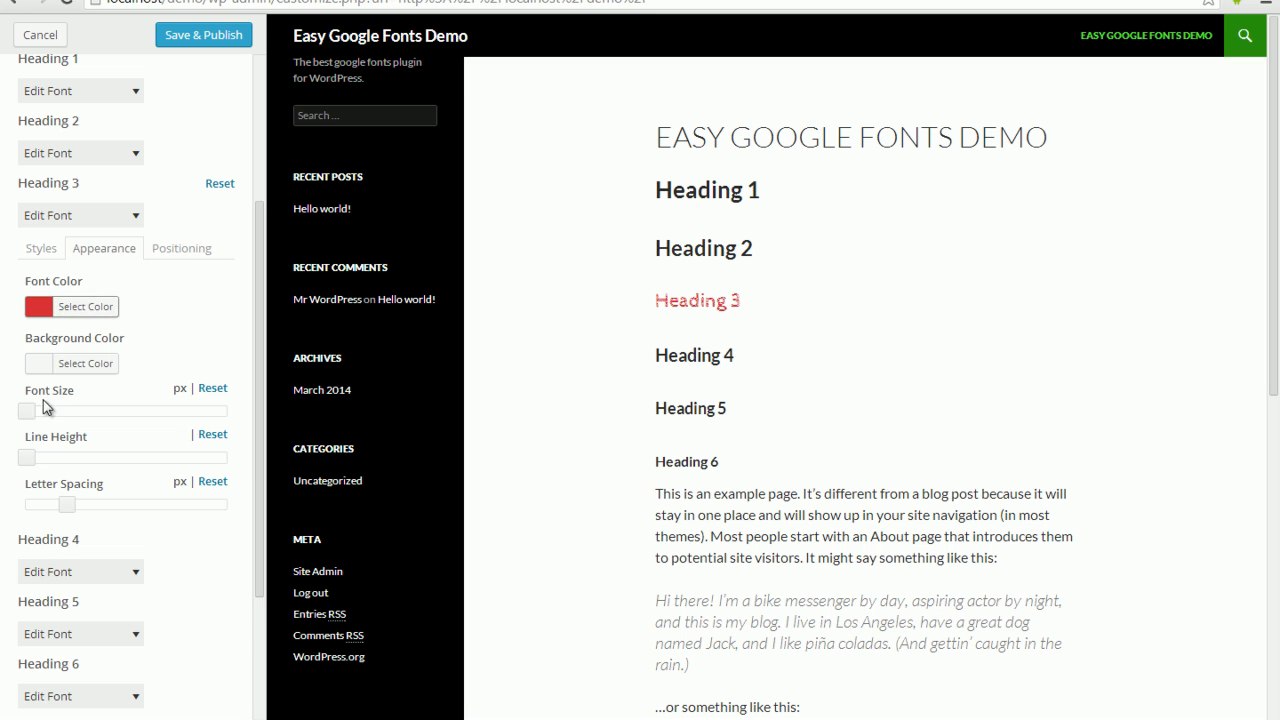
- Set the Heading 3 font size to 79px, then publish the changes and leave the customizer
left_click_drag(30, 421, 186, 453)
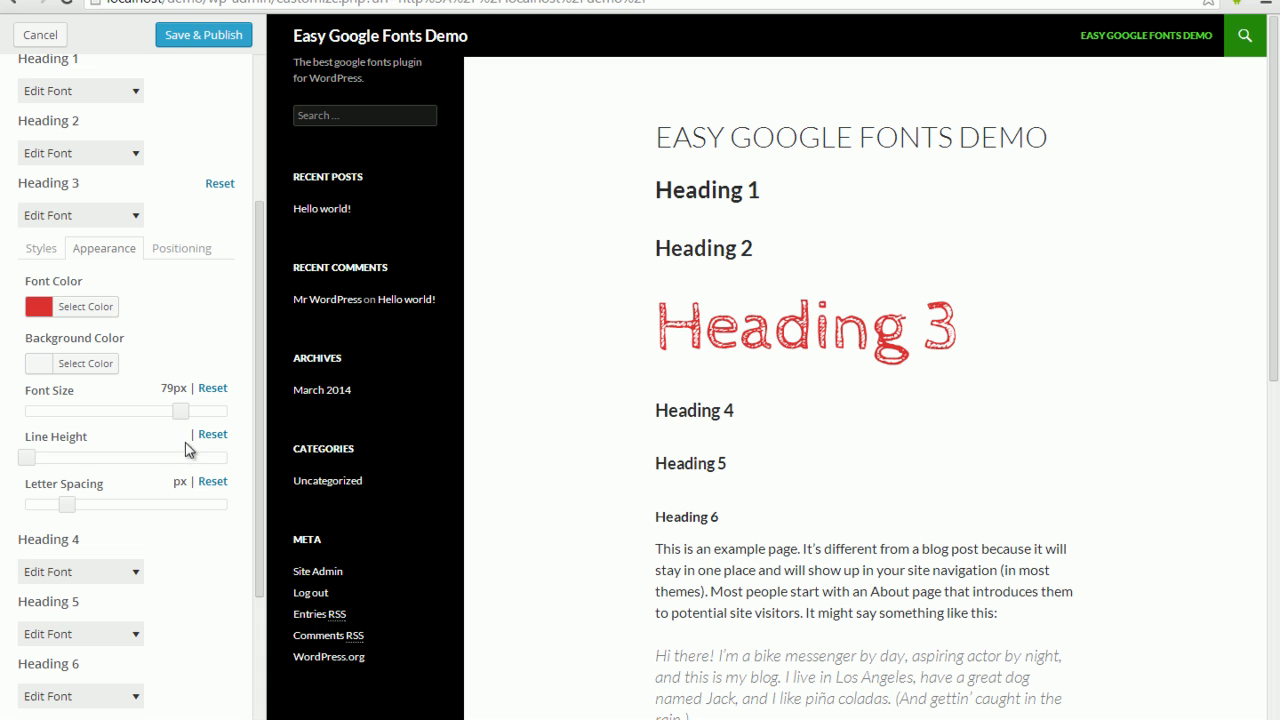
left_click(174, 45)
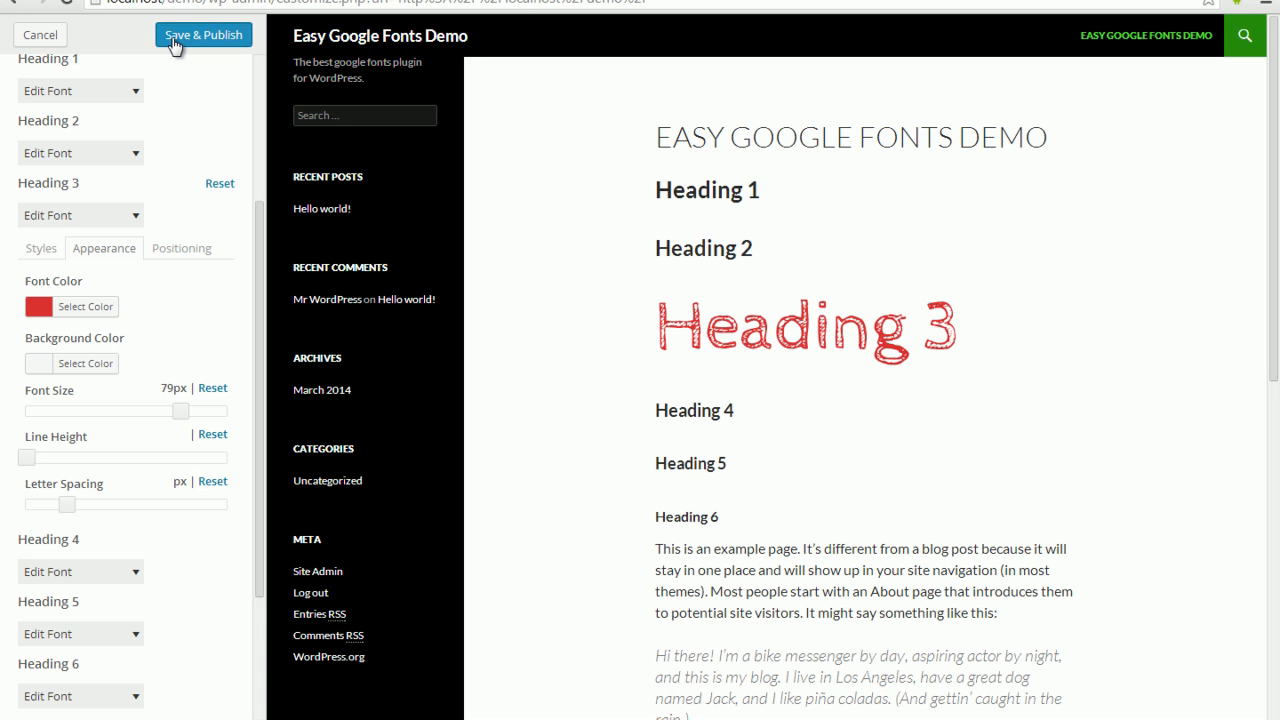
left_click(44, 40)
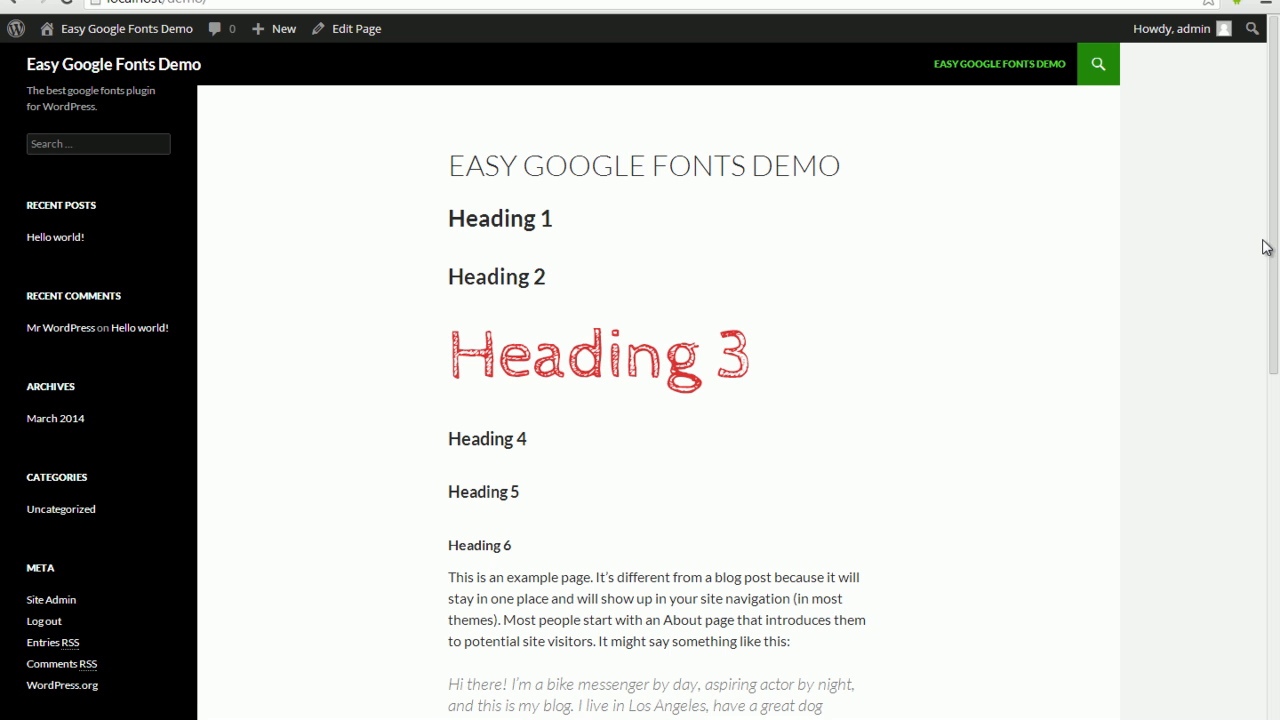
- Review the published page from the headings down to the italic blockquotes, highlighting the first blockquote's text
left_click_drag(1273, 236, 1273, 246)
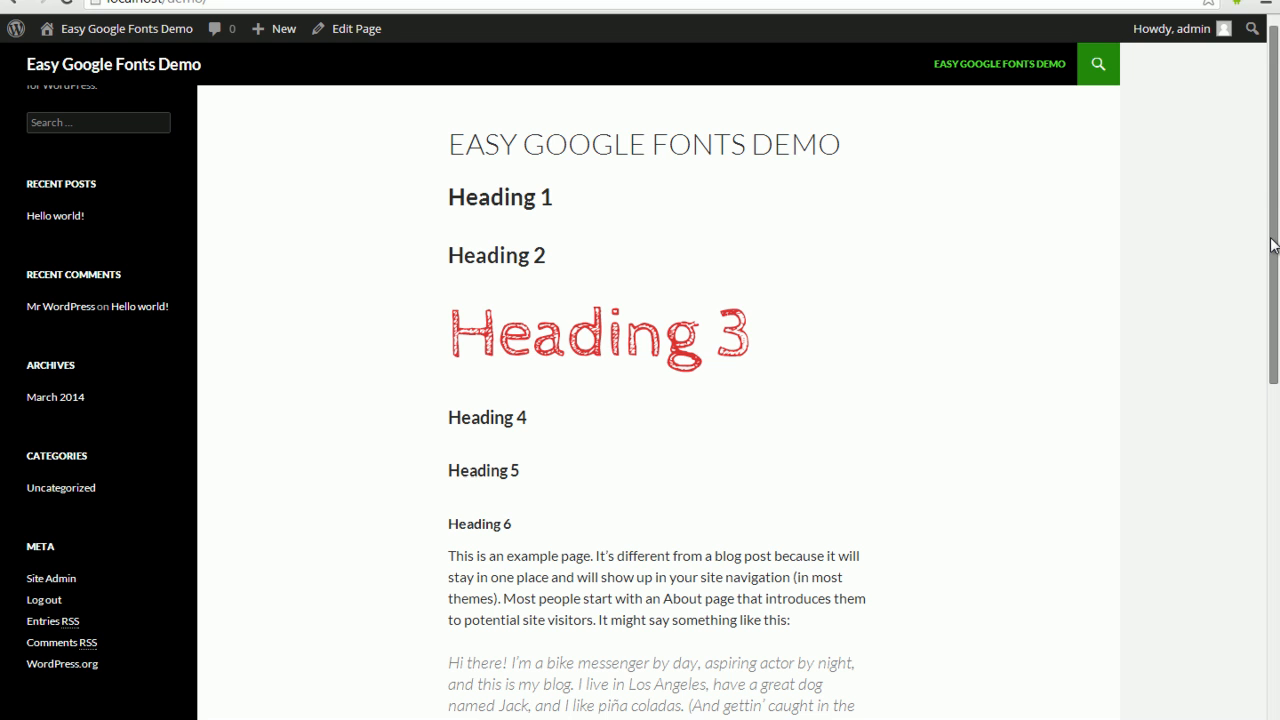
left_click_drag(1272, 245, 1276, 347)
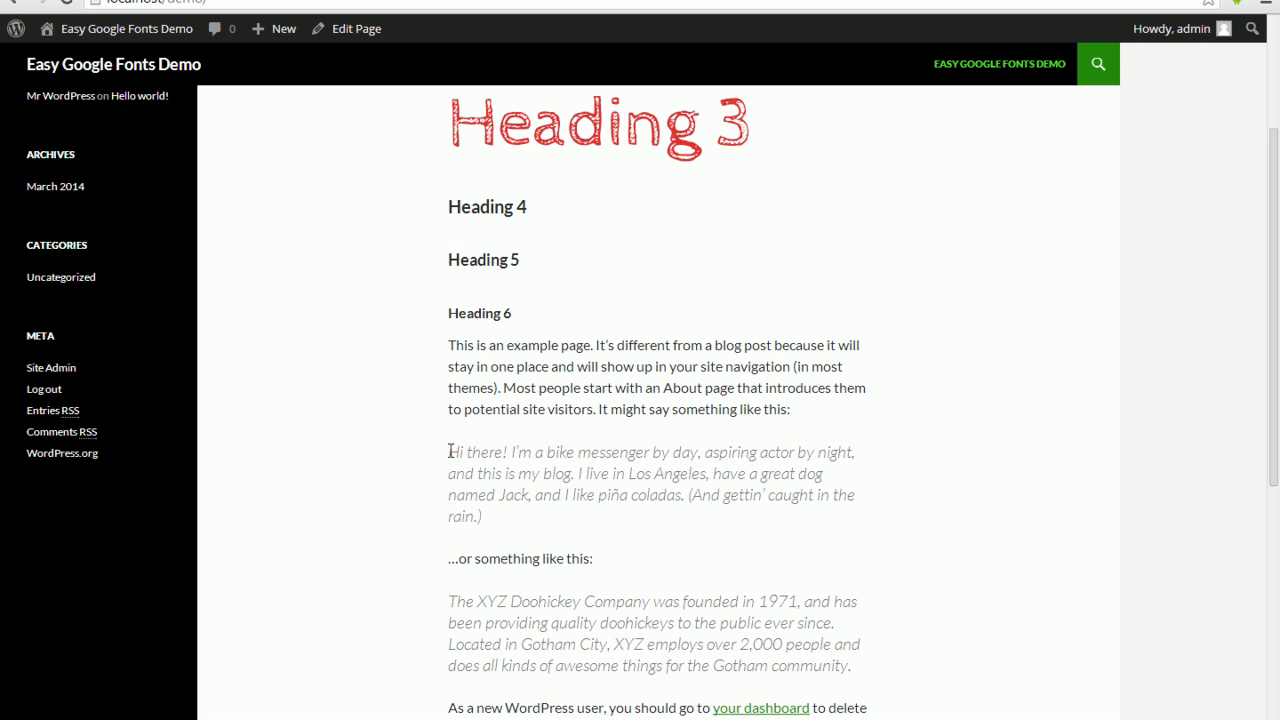
left_click_drag(450, 451, 507, 520)
left_click(507, 520)
left_click_drag(1274, 283, 1274, 343)
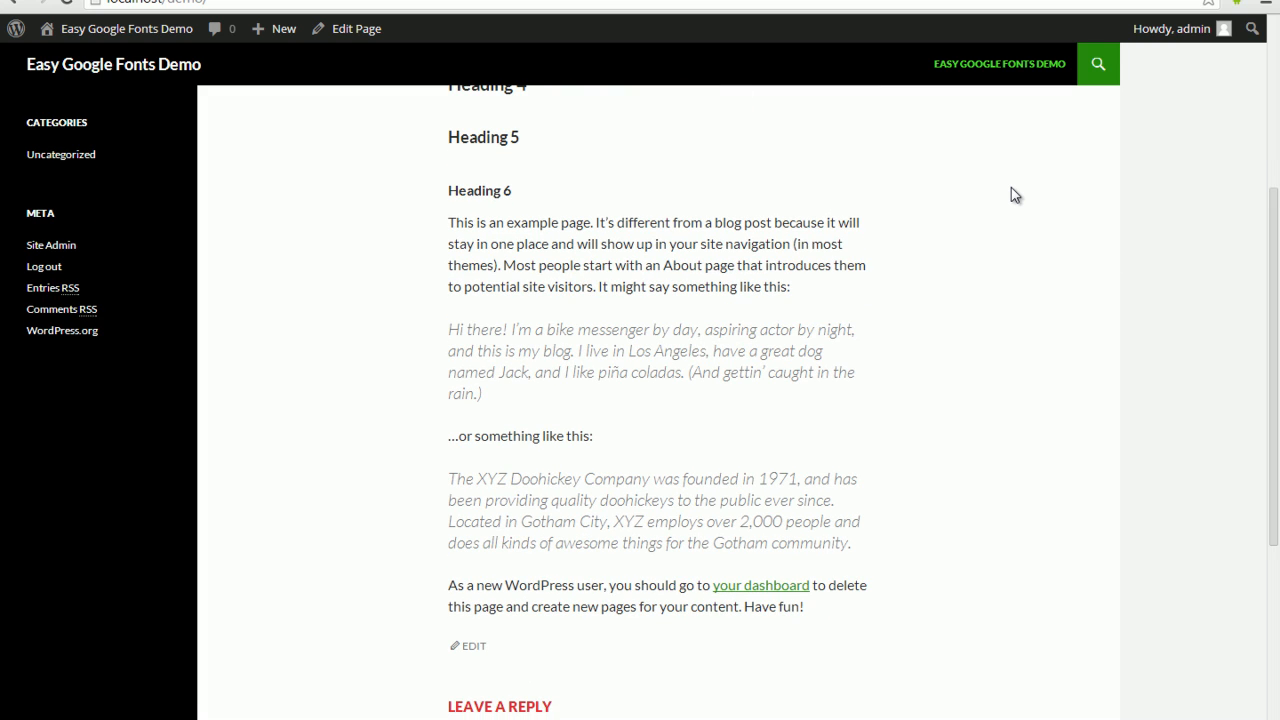
- Open the Google Fonts settings in the admin area and create a font control named "My blockquotes"
mouse_move(143, 36)
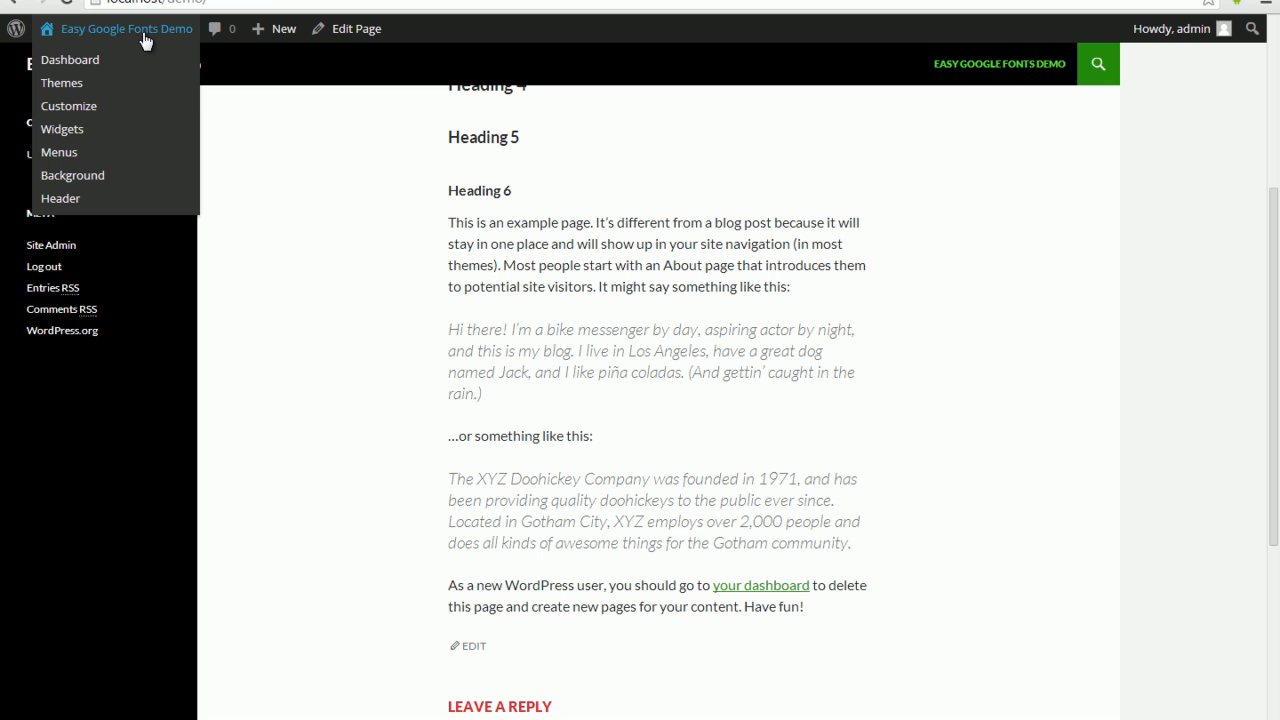
left_click(128, 64)
mouse_move(80, 420)
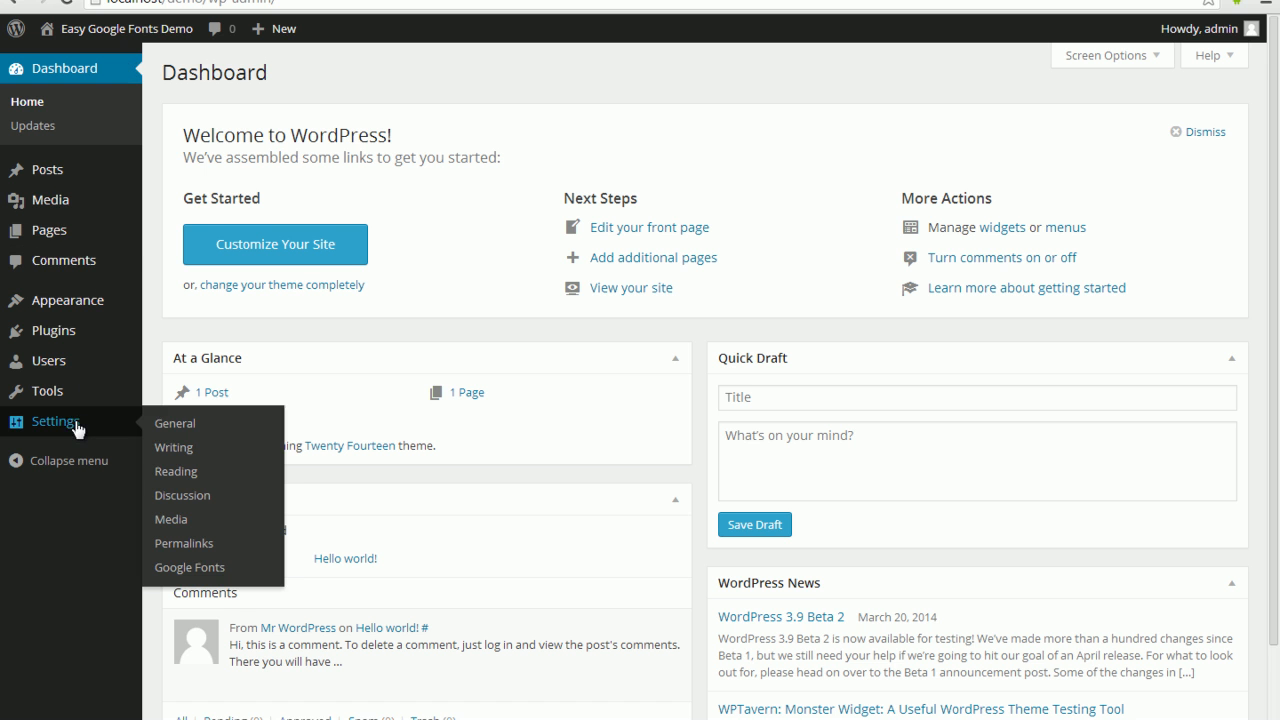
left_click(184, 570)
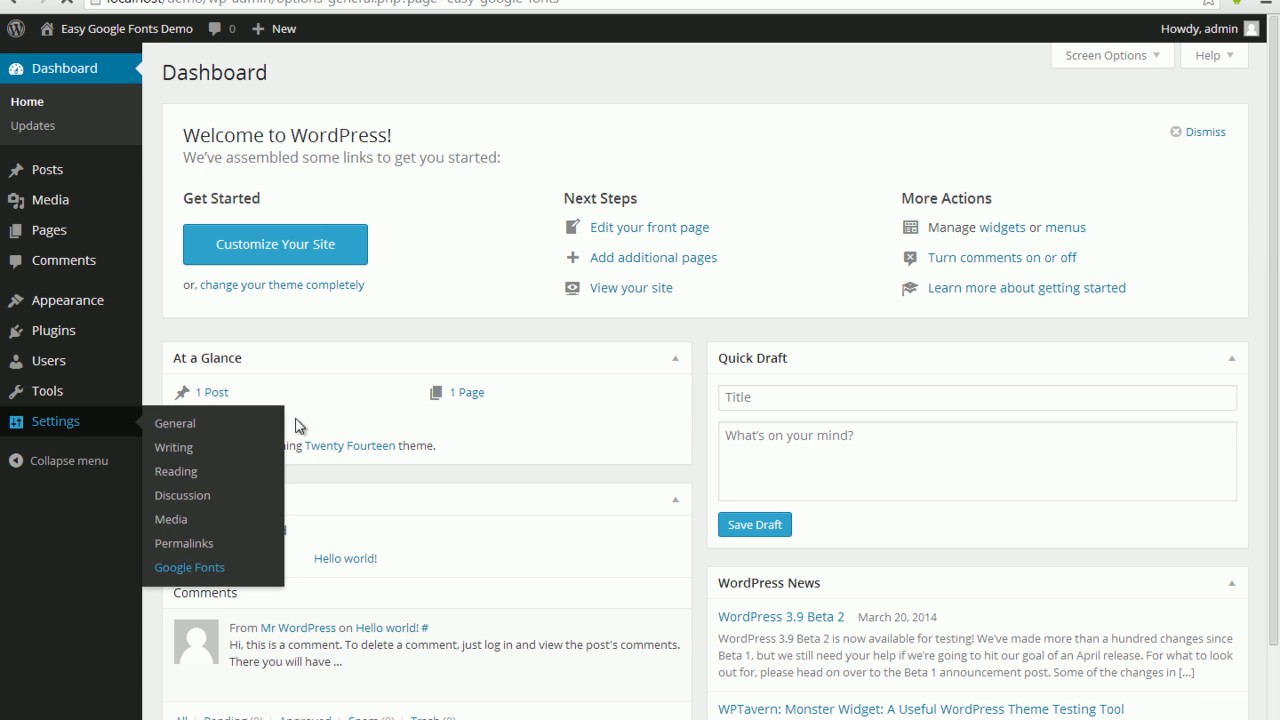
left_click(449, 180)
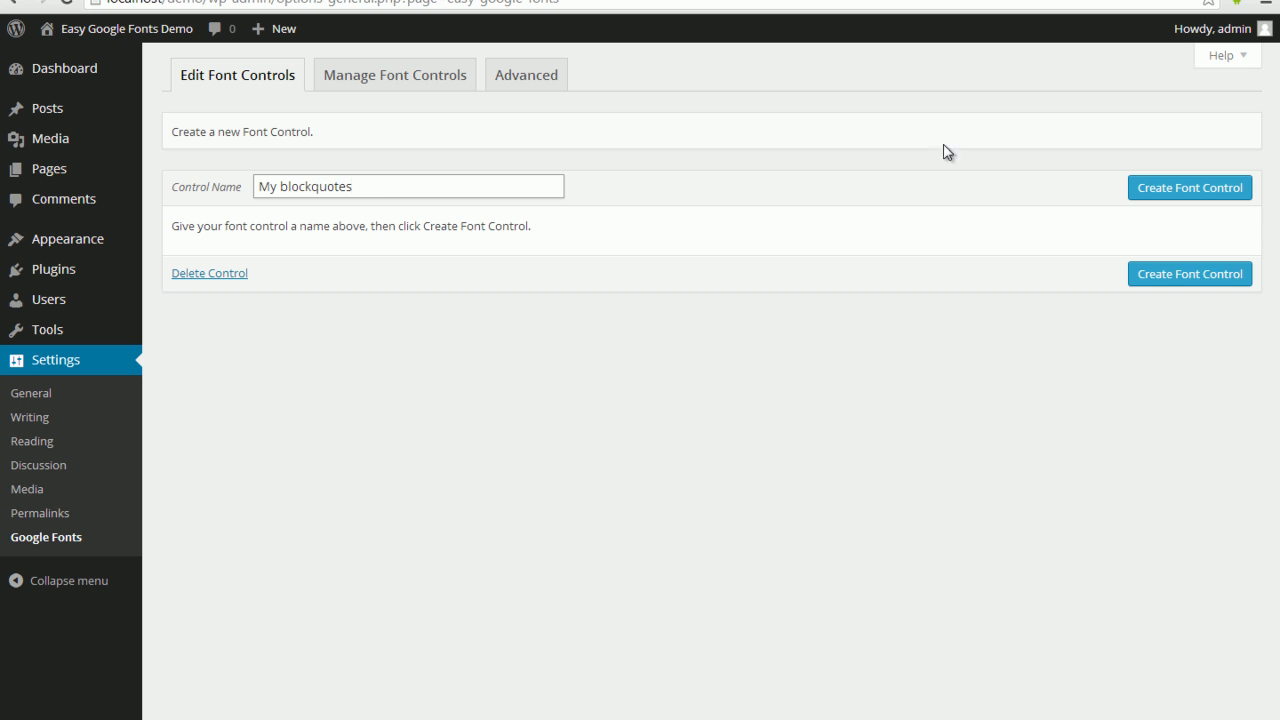
left_click(1165, 192)
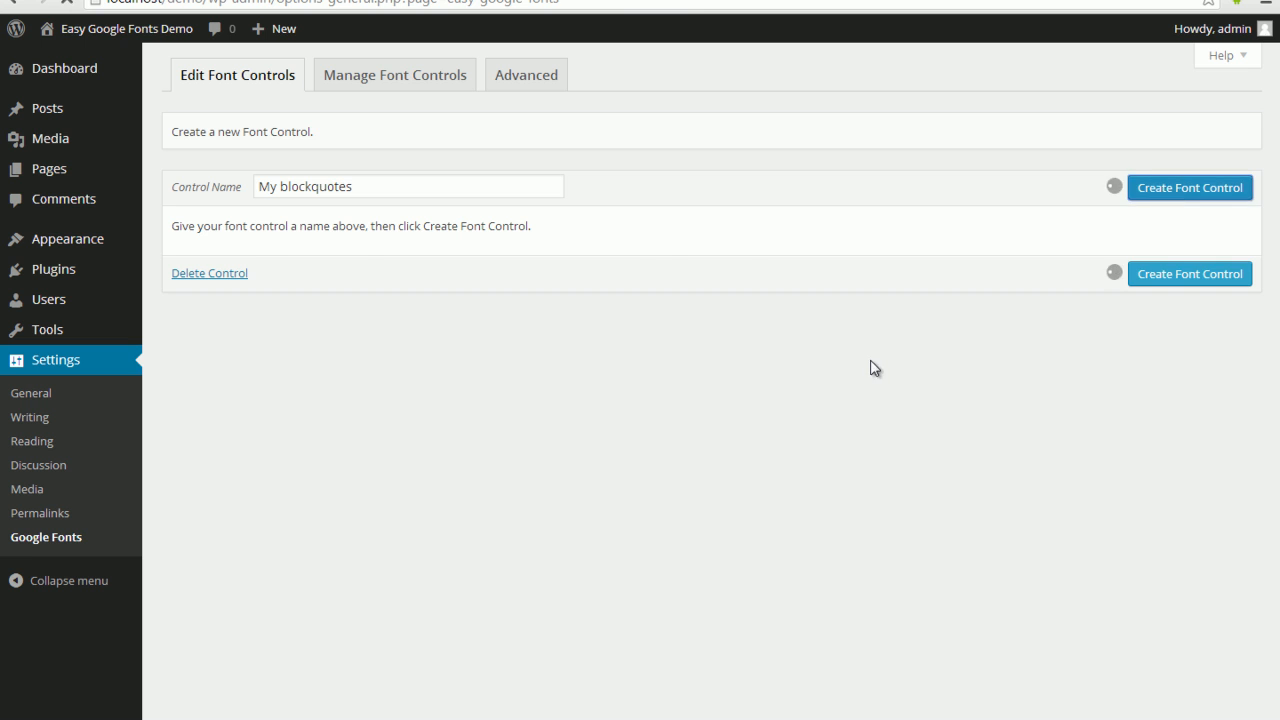
- Add the CSS selector "blockquote" to the My blockquotes font control and save the control
left_click(362, 307)
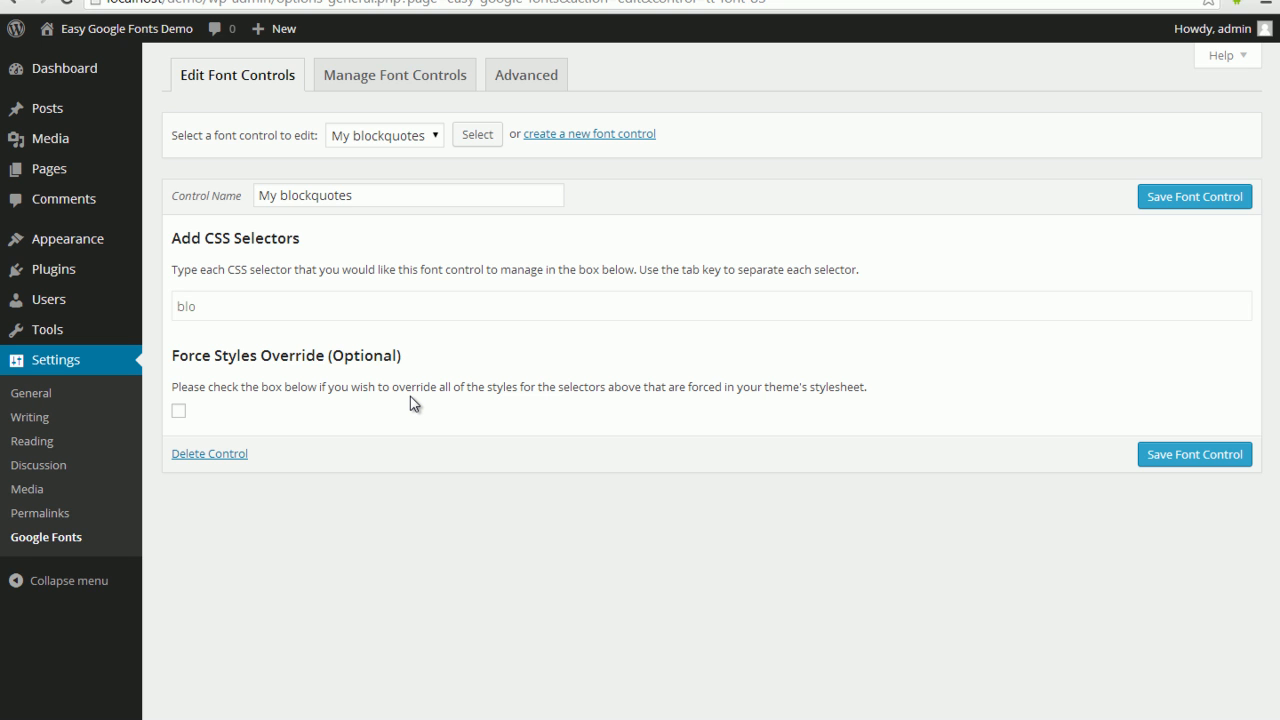
type("quote")
key("Tab")
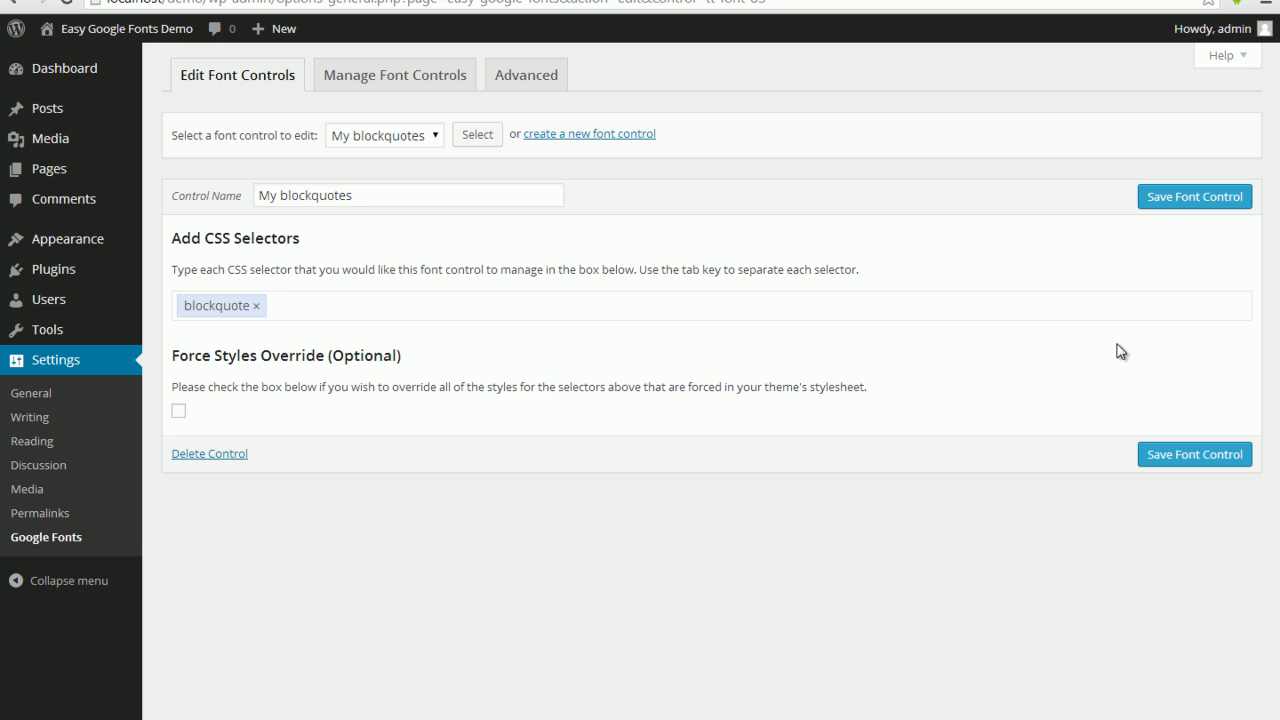
left_click(1168, 203)
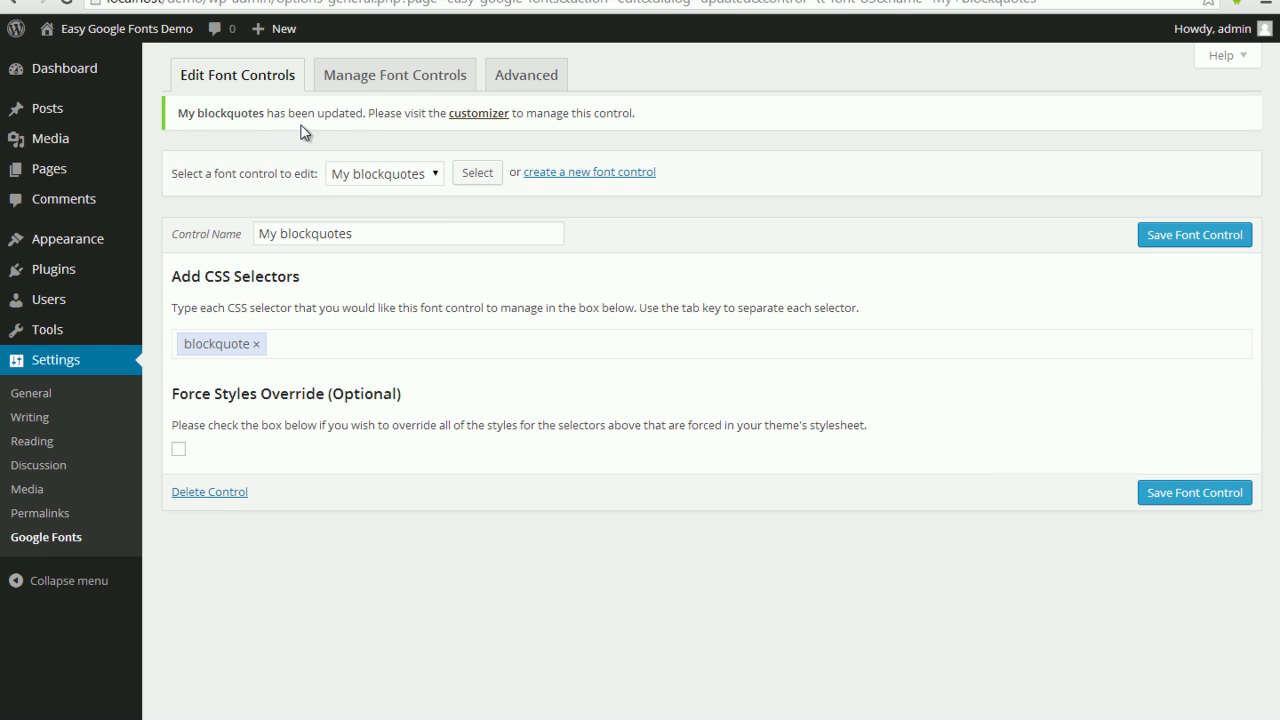
- Open the customizer and expand the My blockquotes font settings under Typography, with the page's blockquotes in the preview
left_click(467, 114)
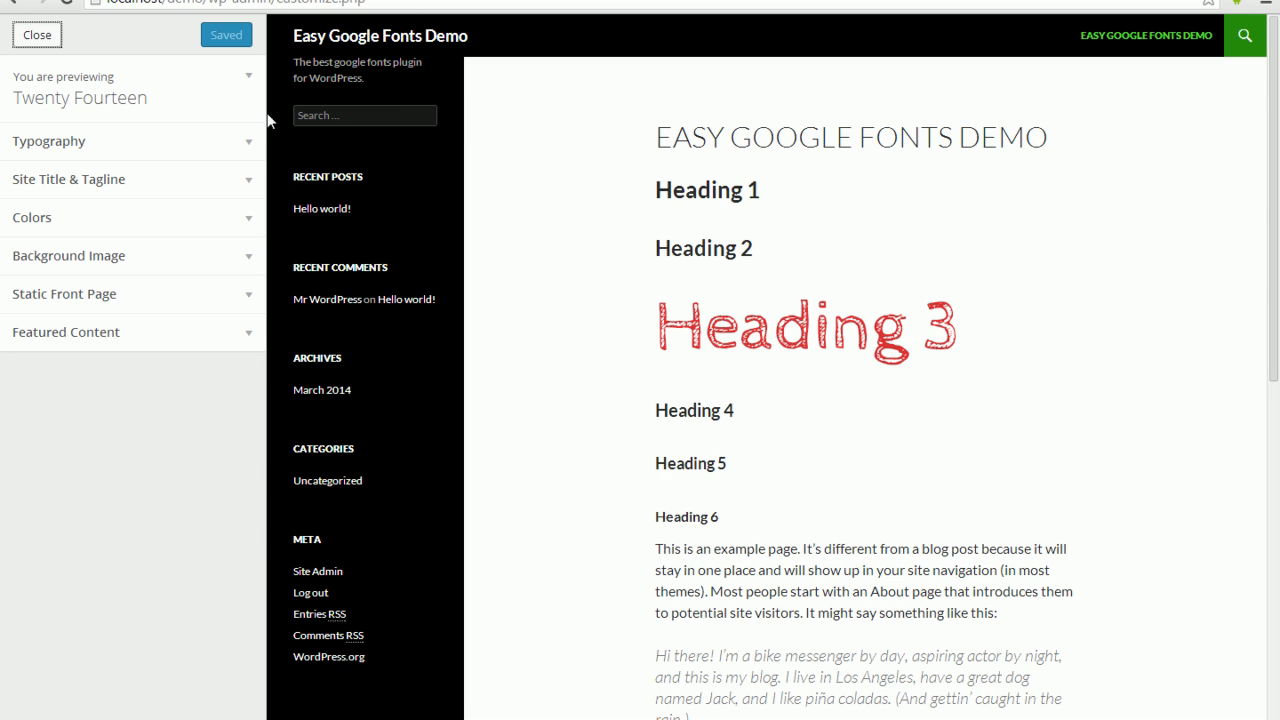
left_click(223, 146)
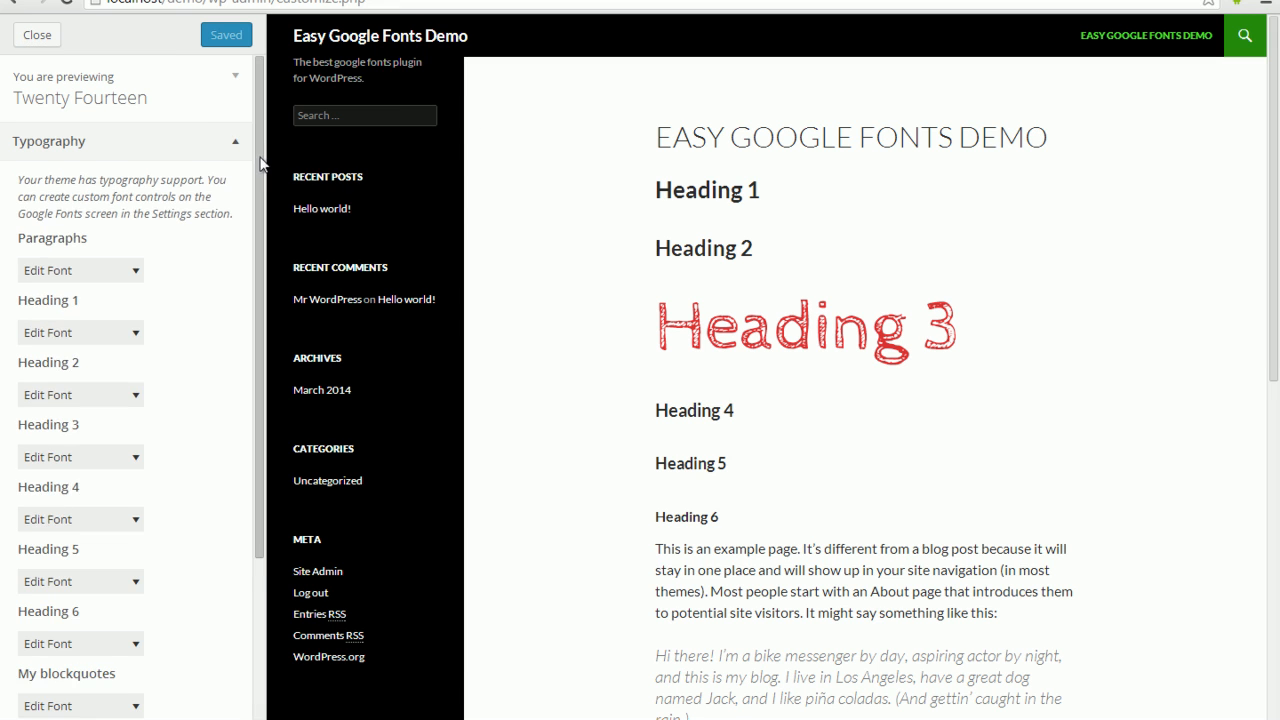
left_click_drag(260, 170, 263, 298)
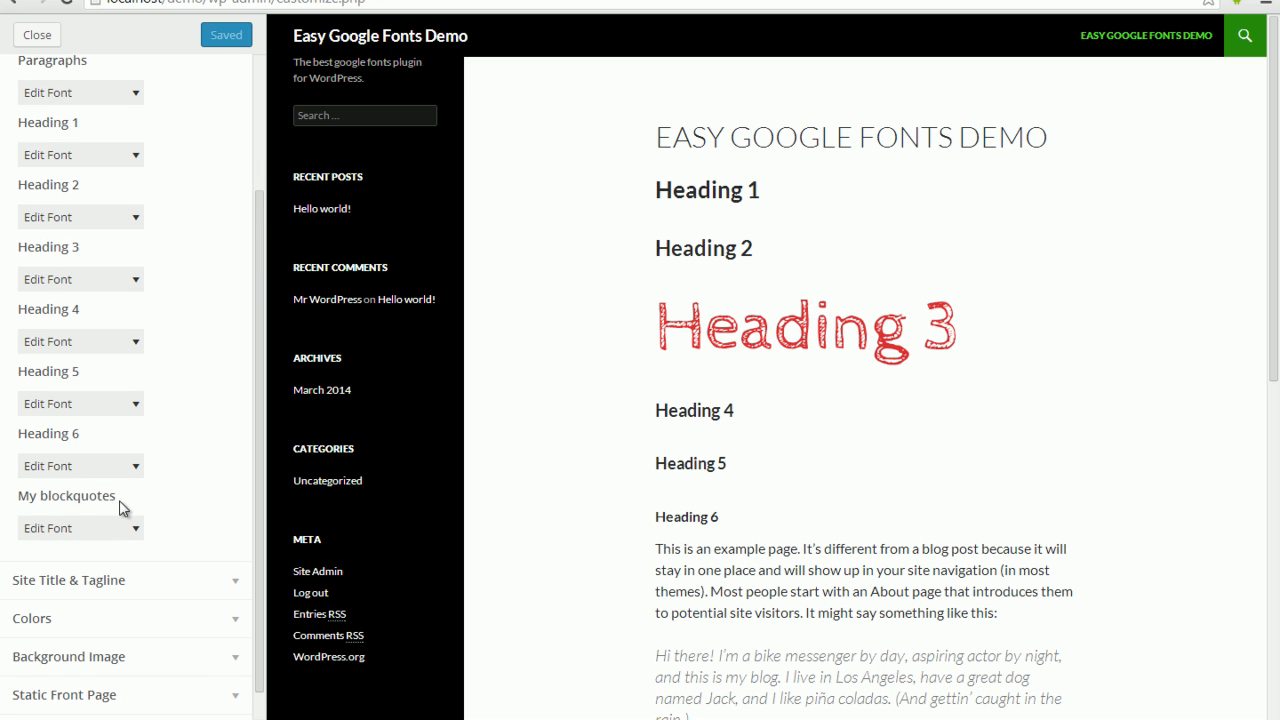
scroll(1266, 178, "down", 3)
scroll(865, 388, "down", 2)
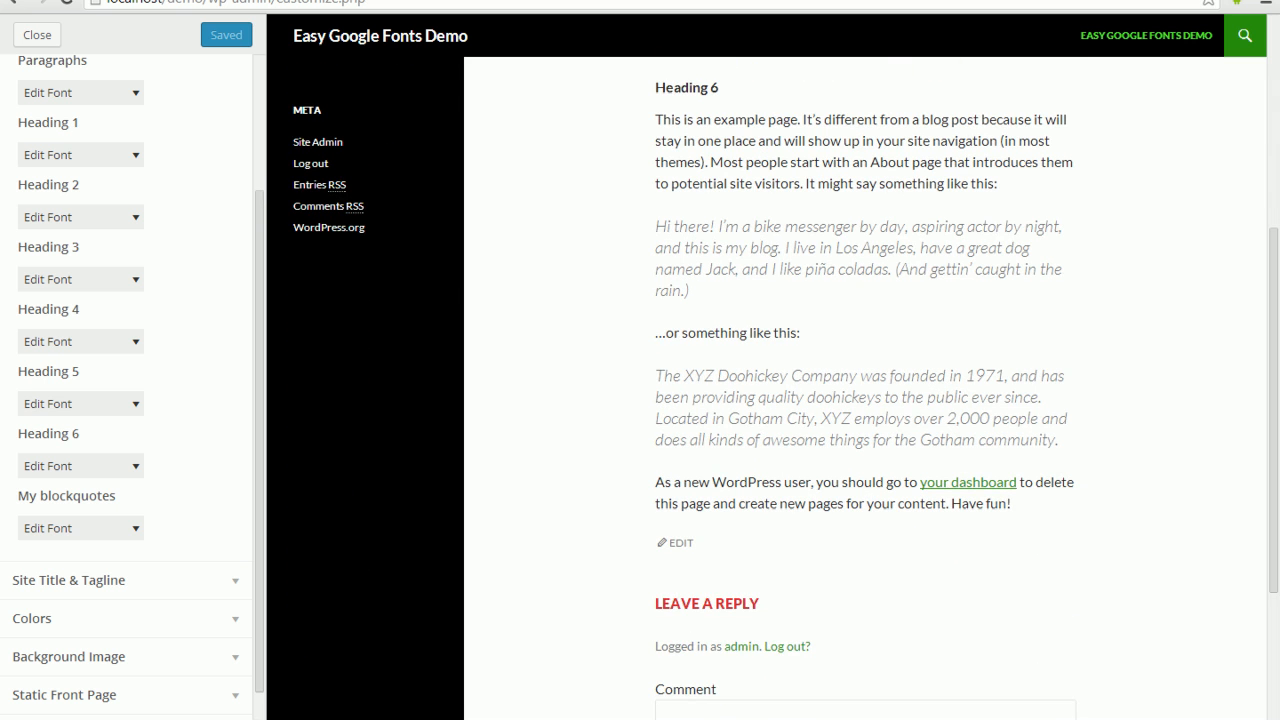
left_click(143, 537)
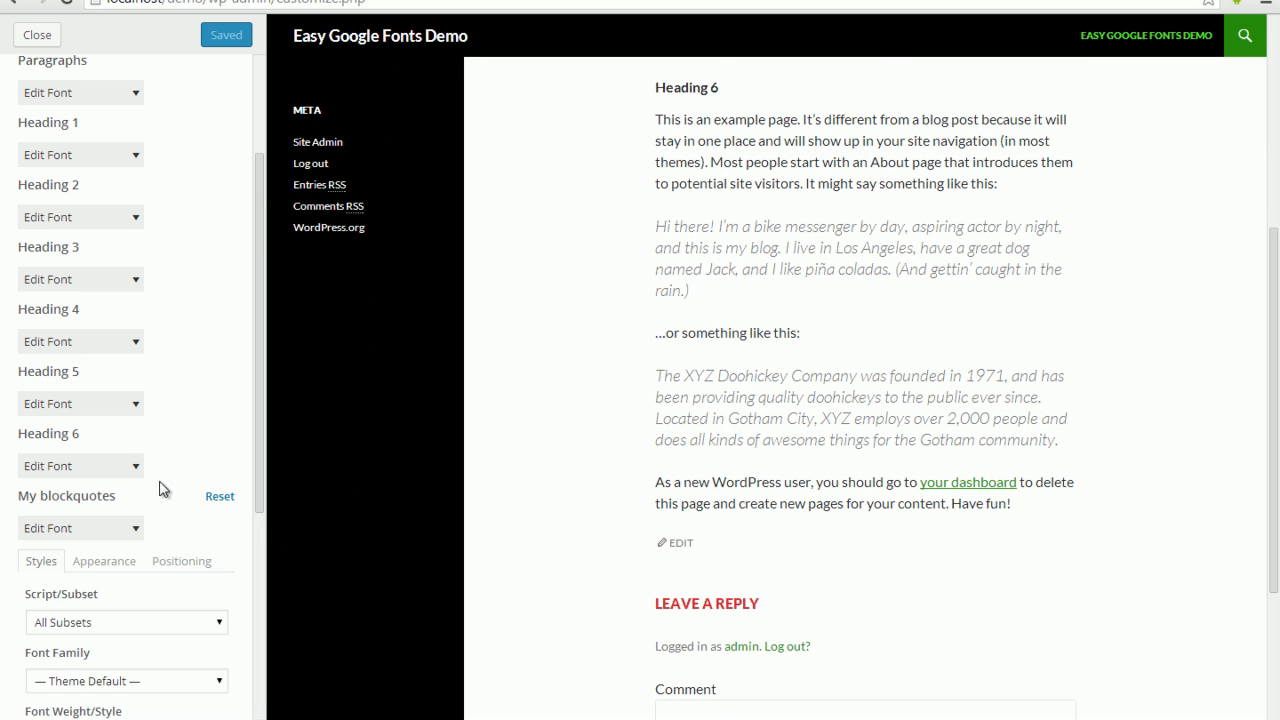
- Set the My blockquotes font family to Annie Use Your Telescope and its text decoration to Underline
left_click_drag(258, 217, 223, 416)
left_click(220, 368)
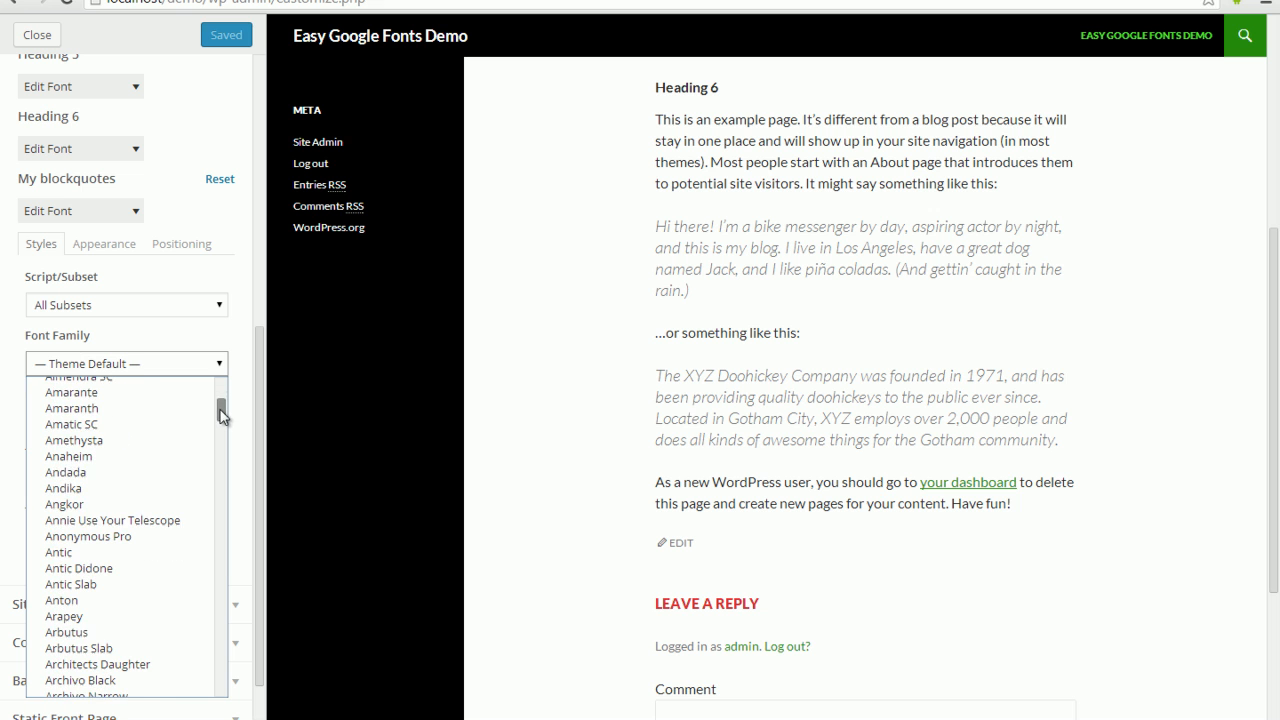
left_click(183, 520)
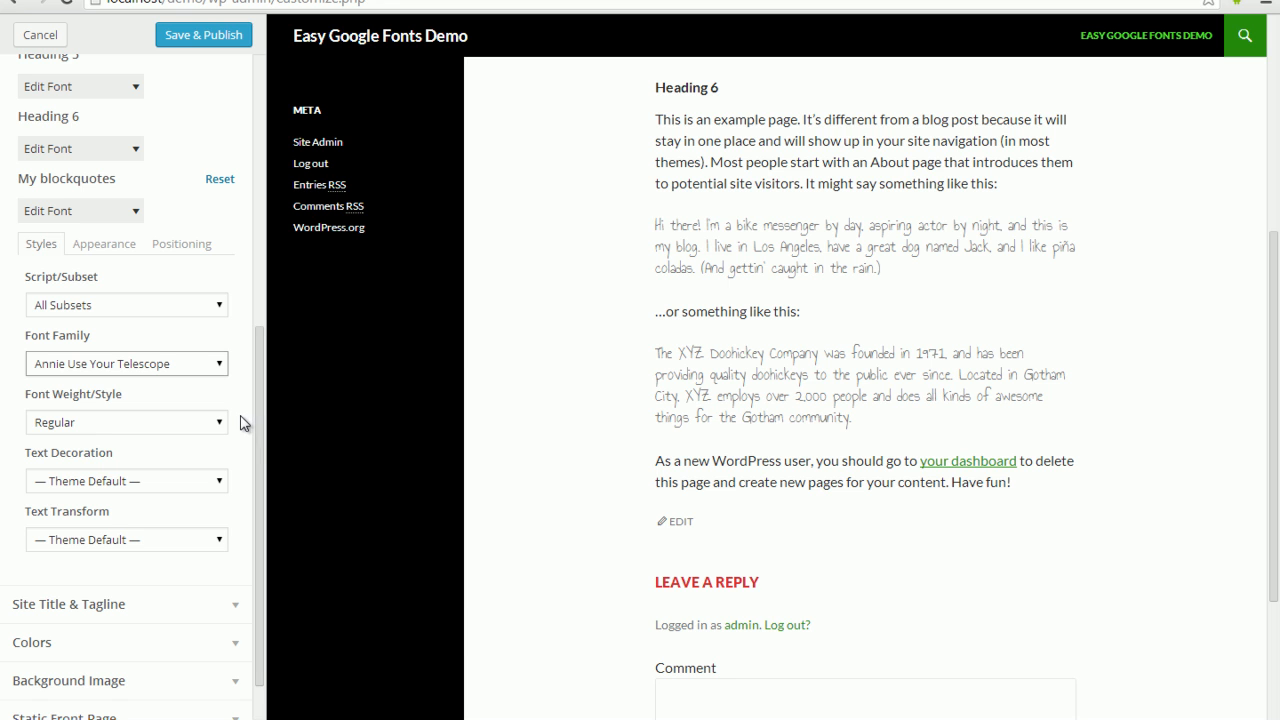
left_click(196, 484)
left_click(155, 536)
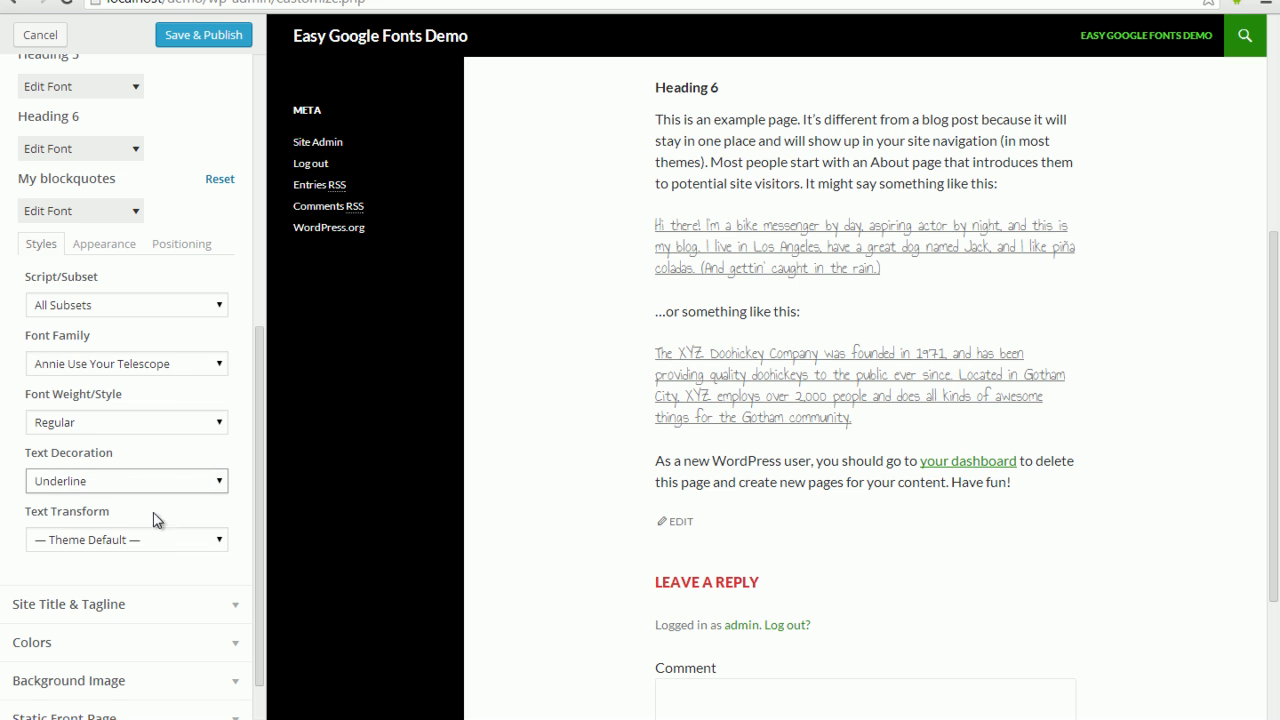
- Set the My blockquotes font color to the green preset swatch and the font size to 30px
left_click(104, 244)
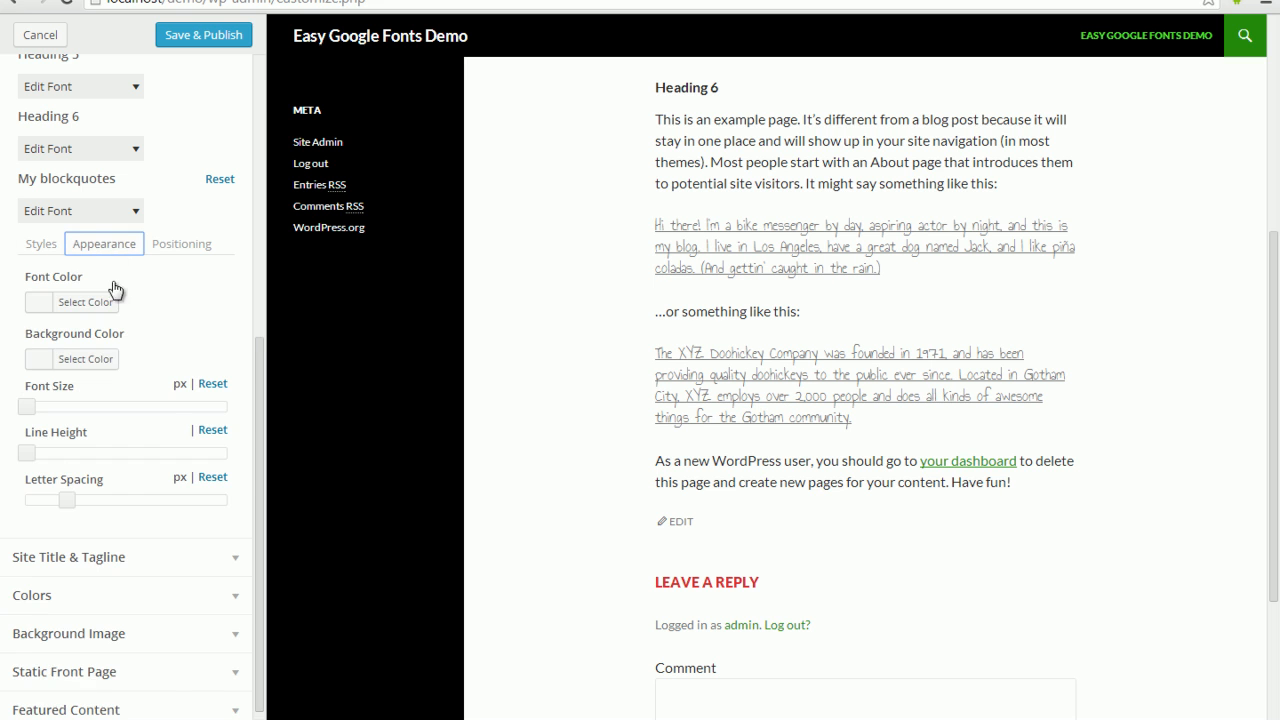
left_click(90, 304)
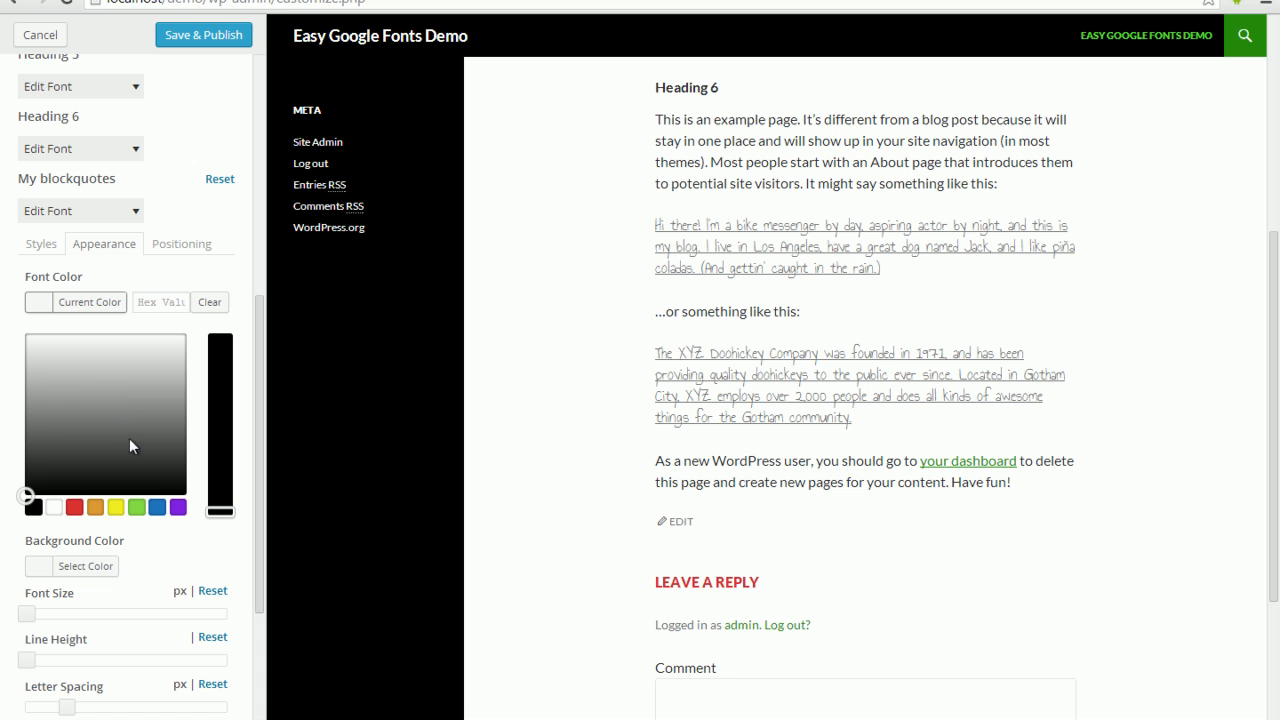
left_click(137, 508)
left_click(108, 304)
left_click_drag(28, 407, 73, 426)
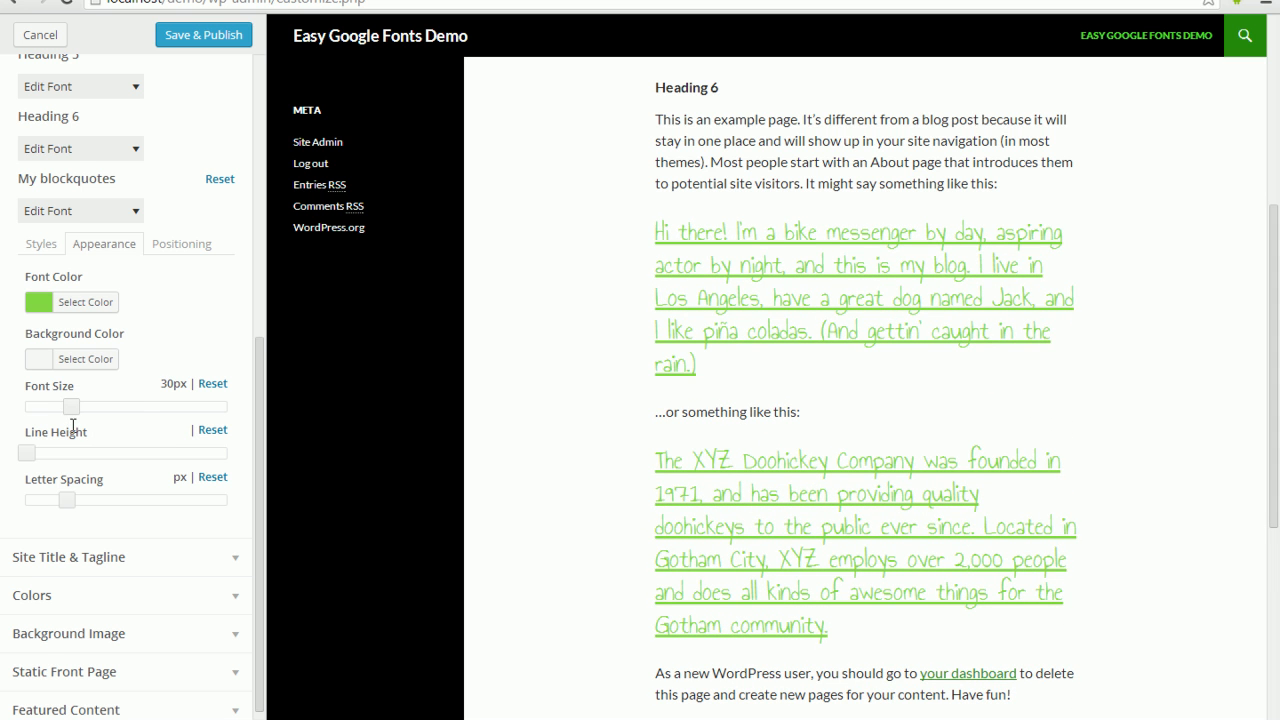
- Publish the blockquote styling, then leave the customizer and review the blockquotes on the live site
left_click(203, 37)
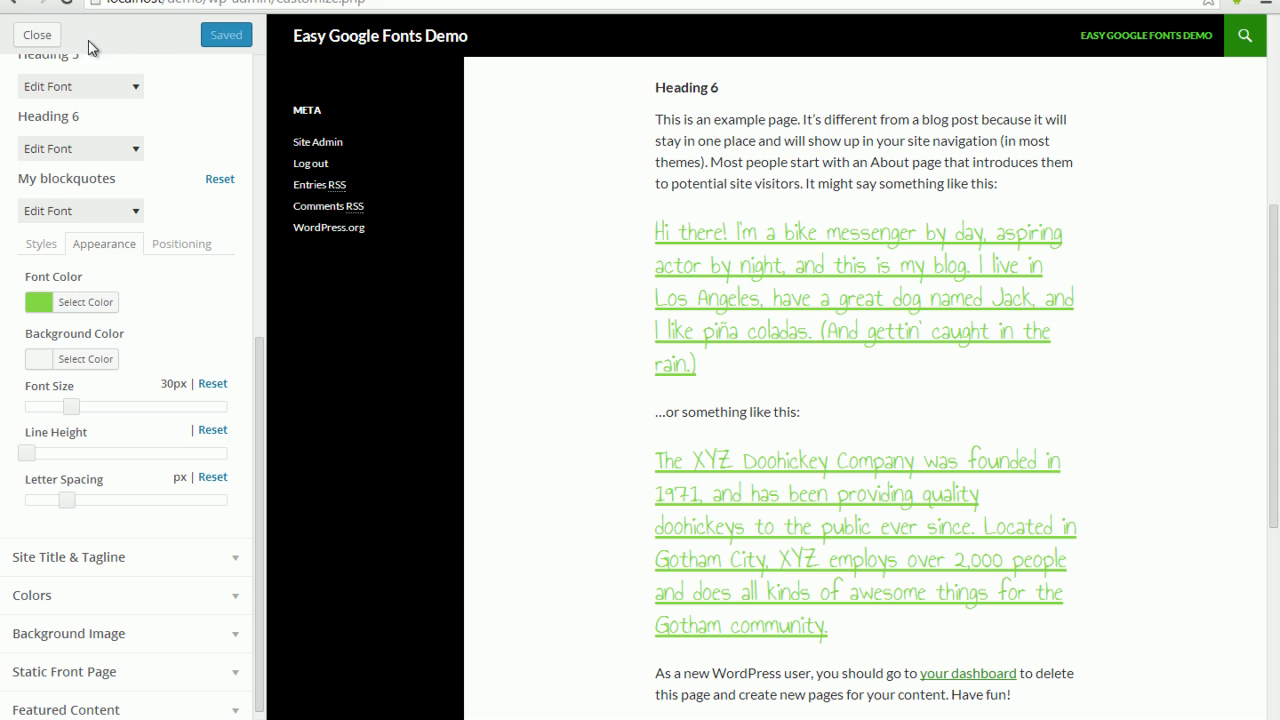
left_click(36, 38)
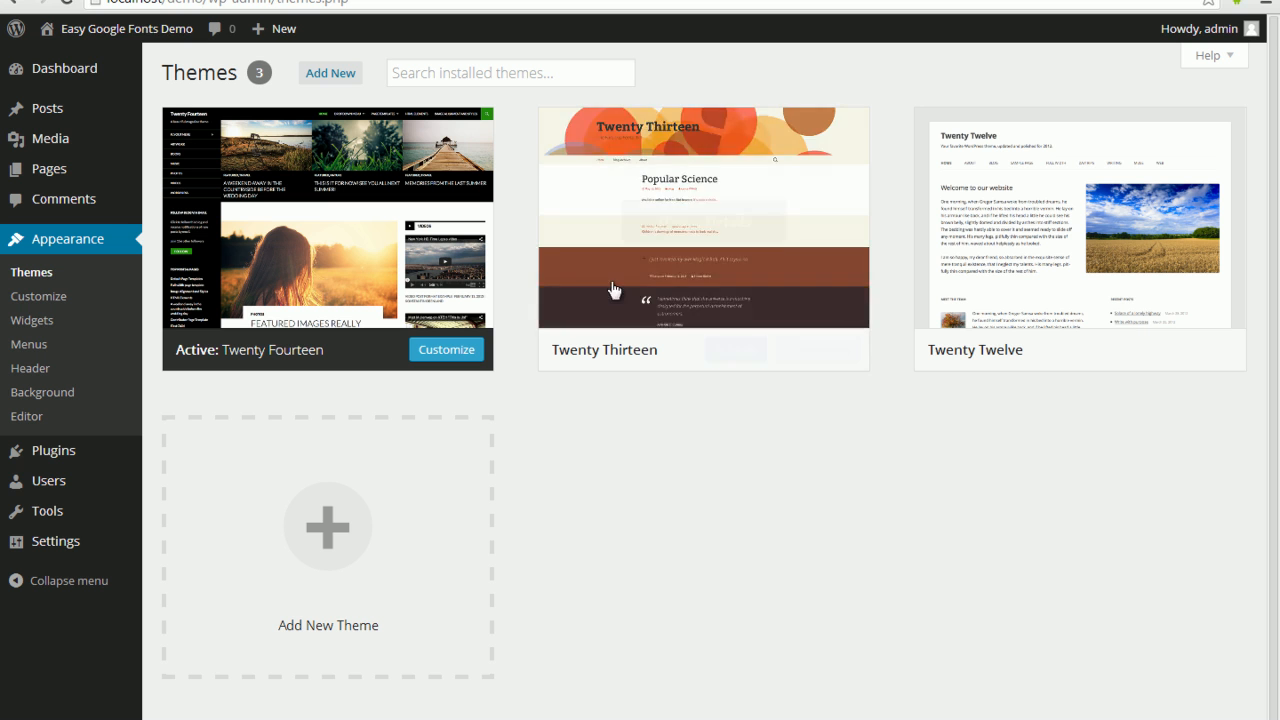
left_click(137, 29)
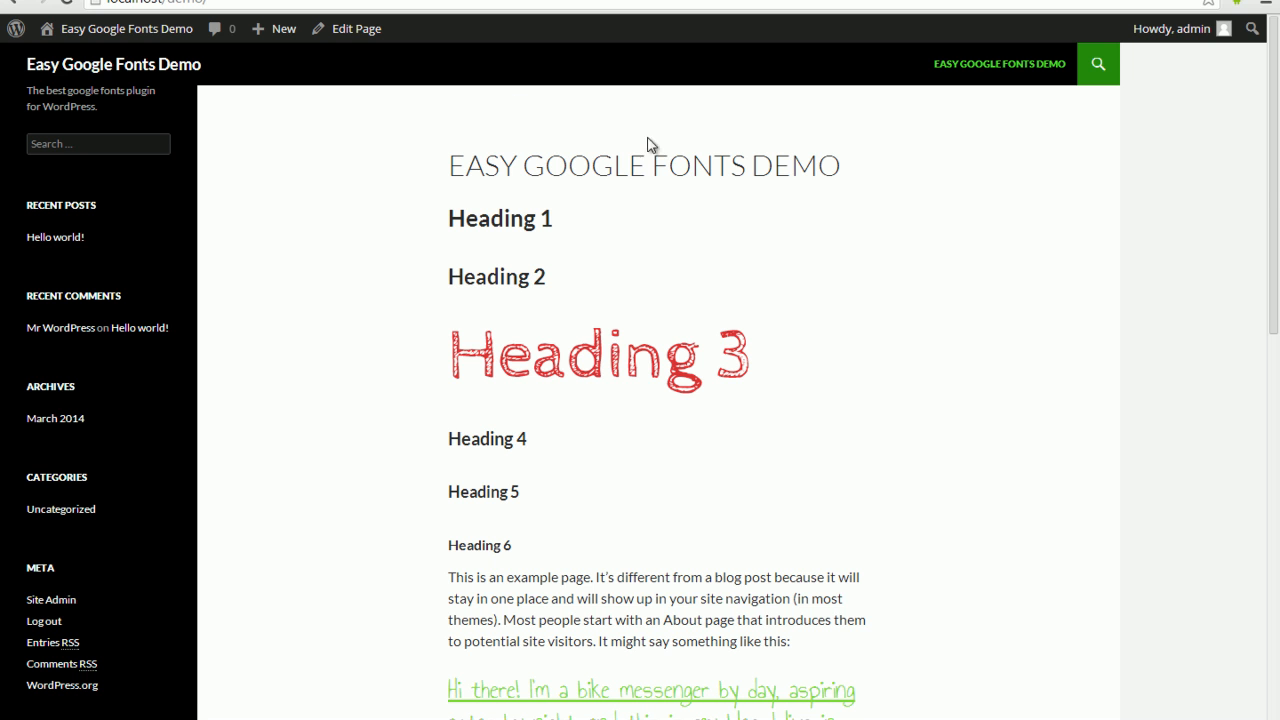
left_click_drag(1268, 165, 1262, 276)
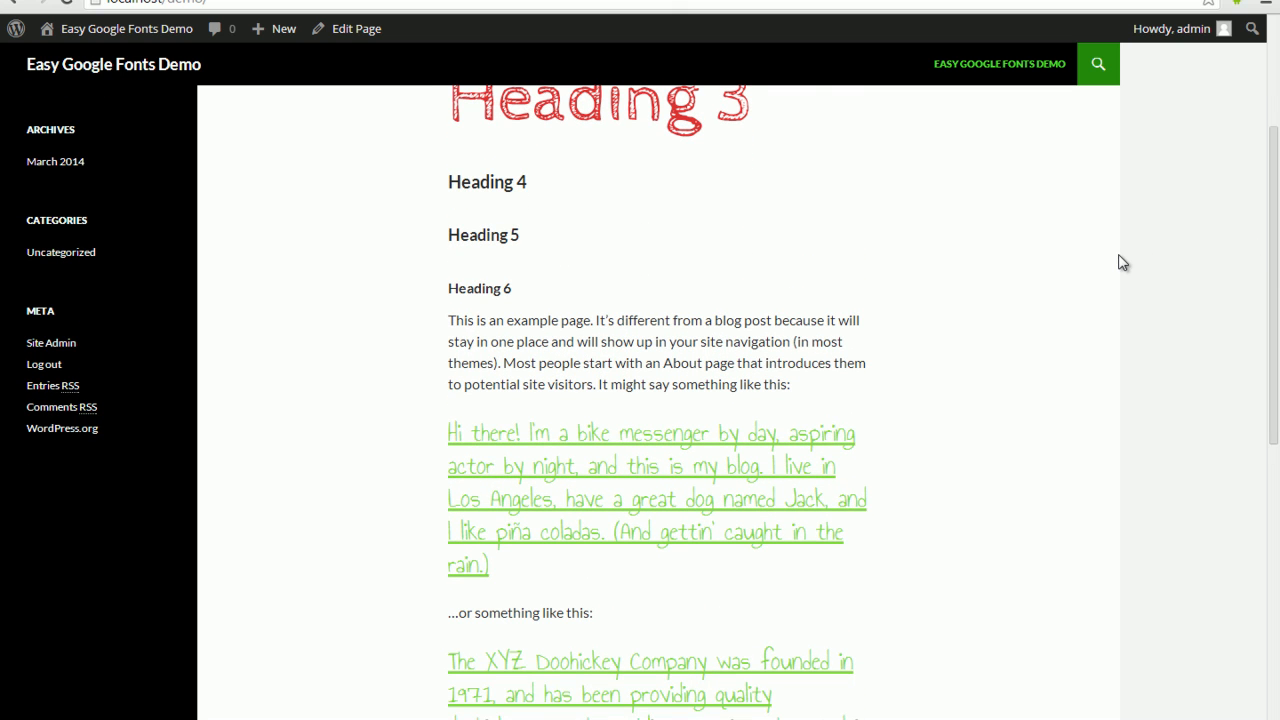